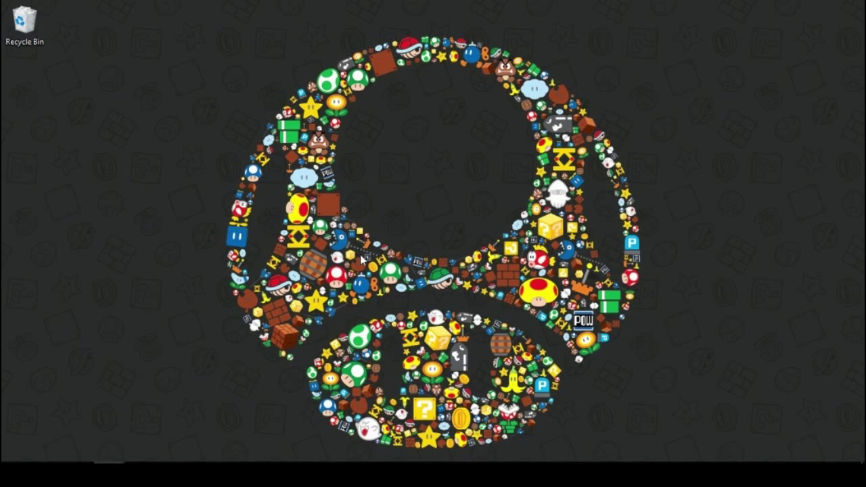
- Refresh the desktop twice from its context menu
right_click(456, 232)
click(412, 290)
right_click(349, 173)
click(328, 231)
- Bring the makeuseof game development article forward and highlight the start of its title
mouse_move(110, 465)
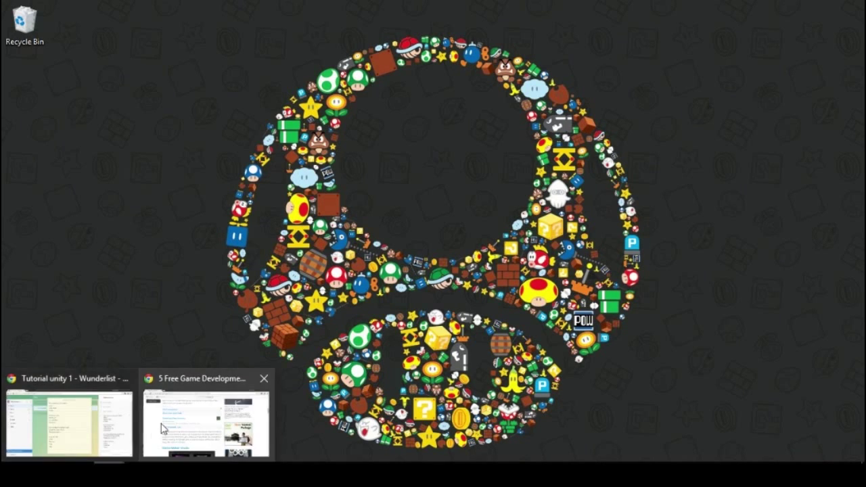
click(163, 426)
scroll(399, 236, up, 10)
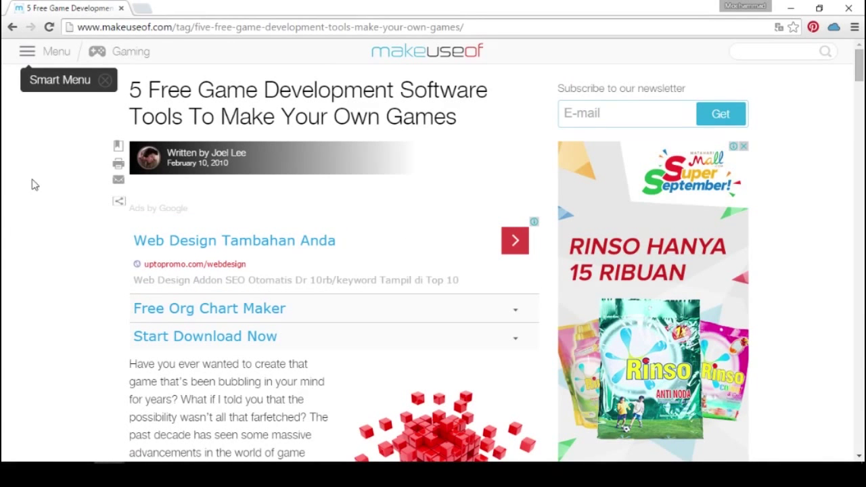
drag(129, 90, 469, 124)
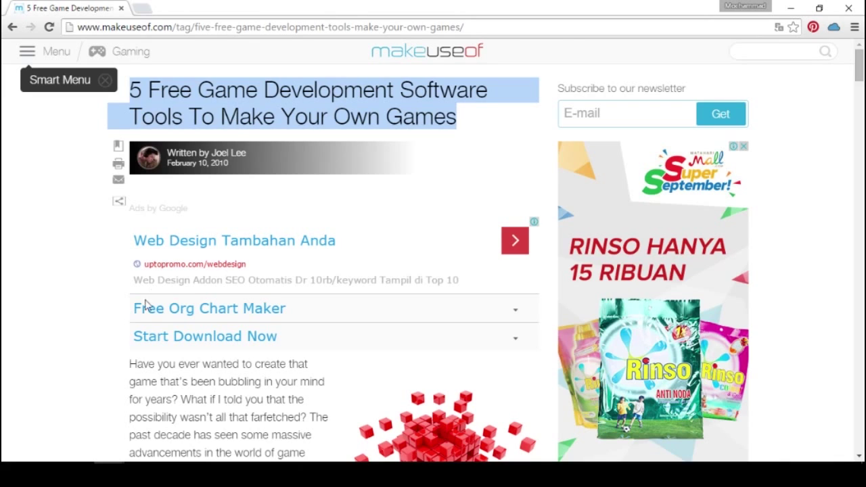
scroll(78, 332, down, 2)
scroll(86, 330, up, 2)
- Scroll down through the article to its Conclusion
scroll(54, 352, down, 6)
scroll(59, 361, down, 1)
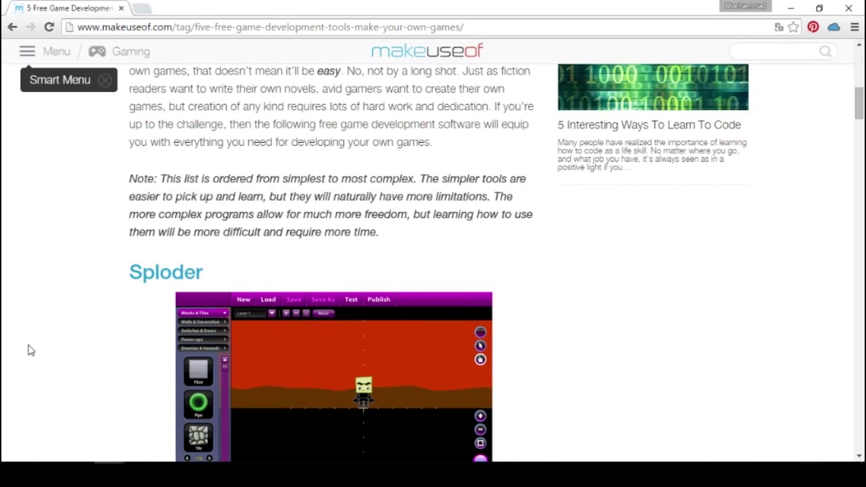
scroll(29, 350, down, 6)
scroll(54, 328, down, 1)
scroll(54, 328, down, 2)
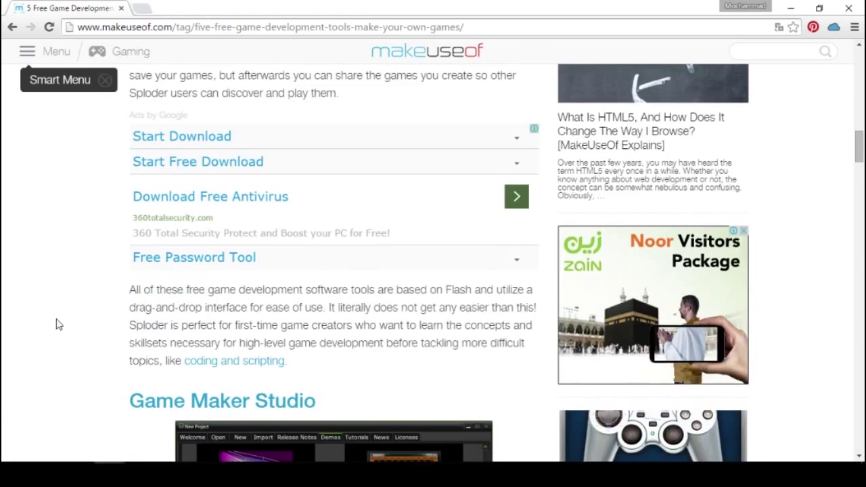
scroll(58, 331, down, 3)
scroll(95, 341, down, 3)
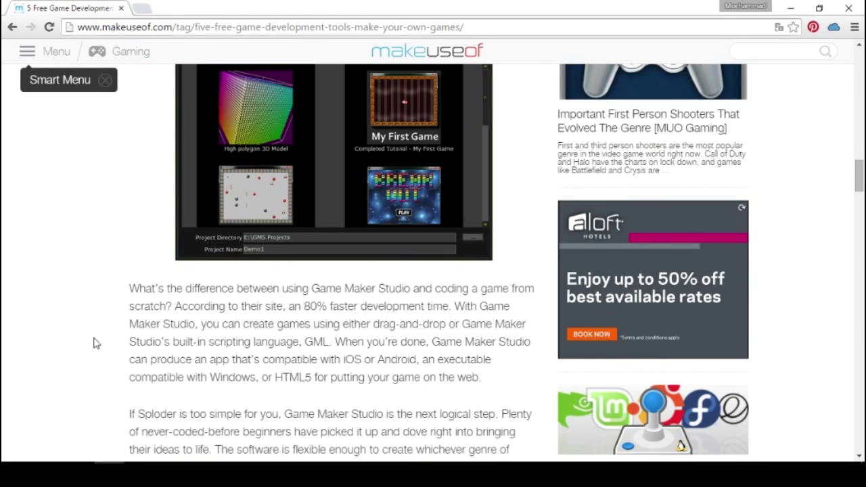
scroll(92, 344, down, 3)
scroll(92, 345, down, 3)
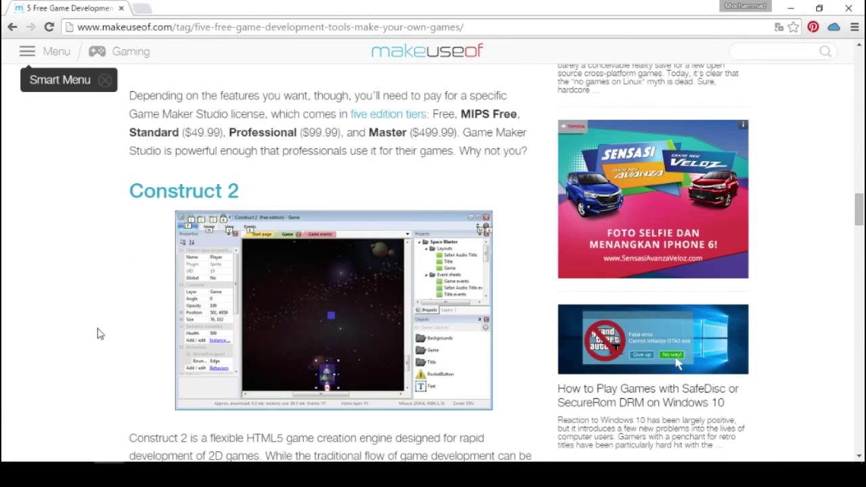
scroll(92, 328, down, 6)
scroll(87, 323, down, 3)
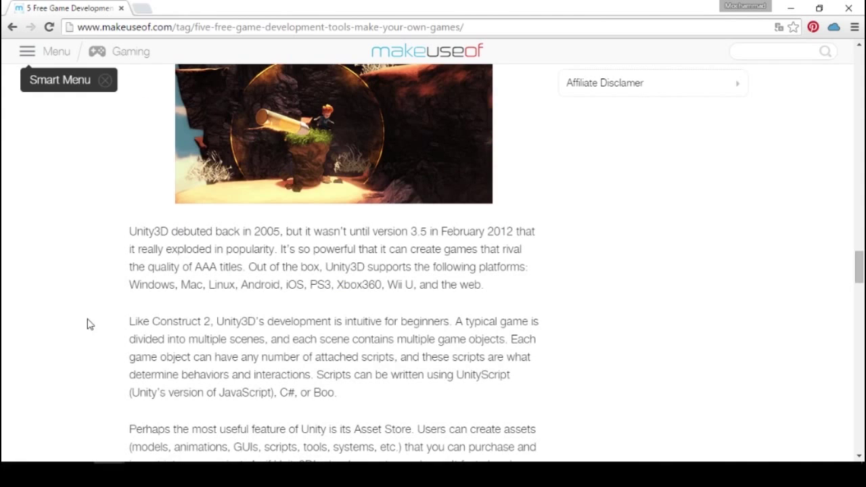
scroll(88, 324, down, 6)
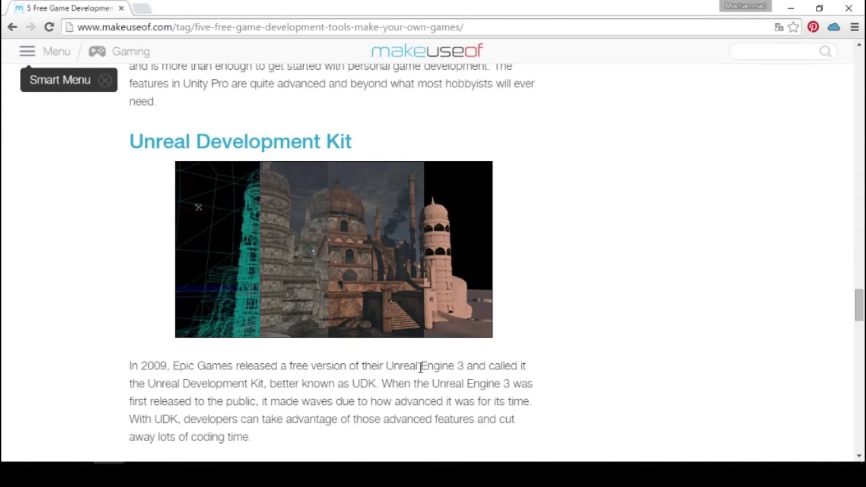
scroll(342, 333, down, 5)
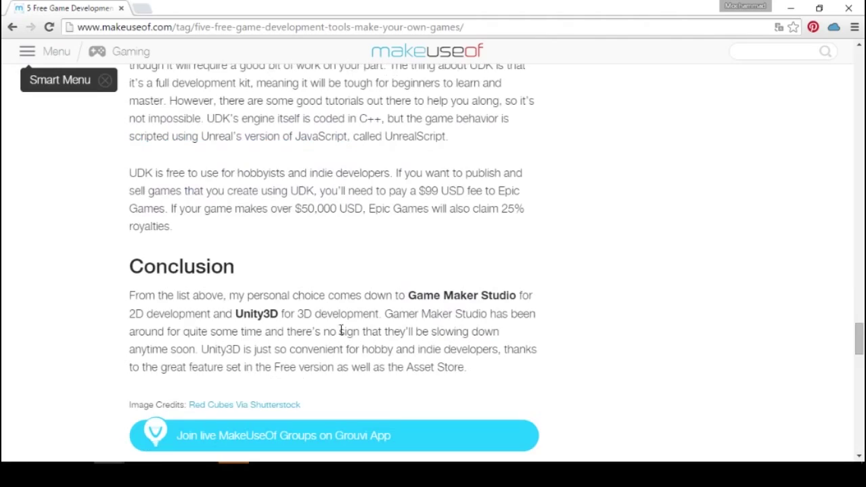
- Scroll back up to the article's title
scroll(342, 332, up, 1)
scroll(345, 320, up, 6)
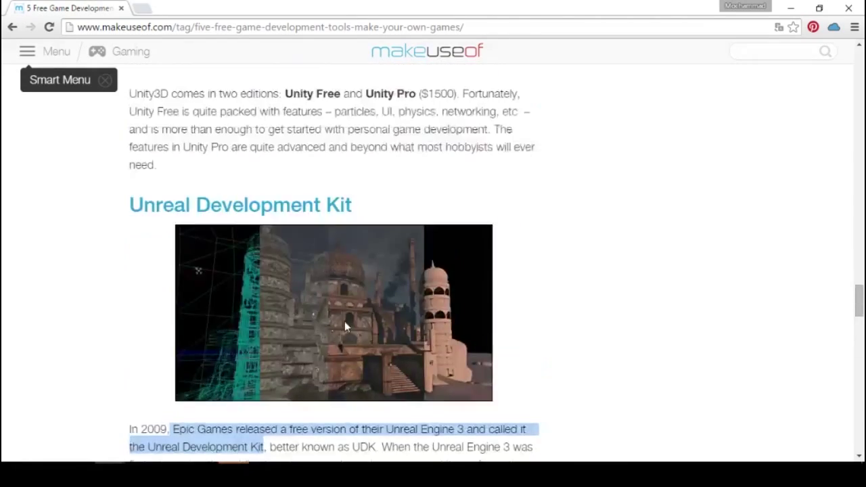
scroll(349, 329, up, 5)
scroll(355, 342, up, 5)
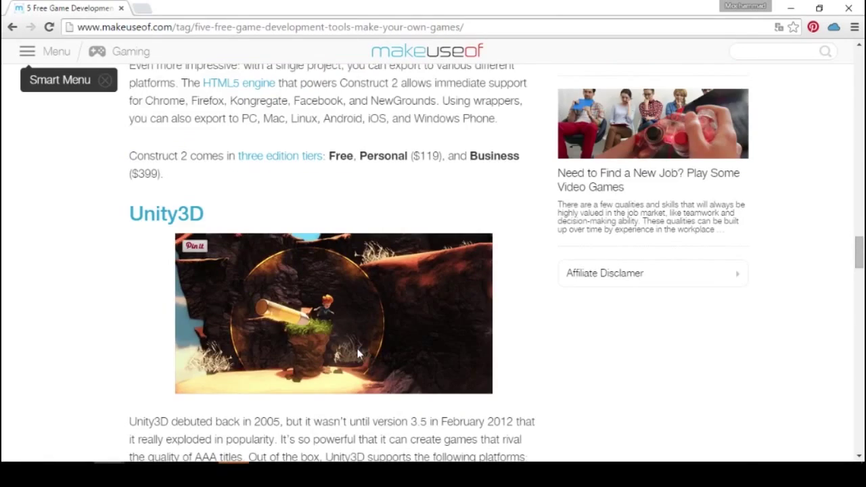
scroll(359, 353, up, 5)
scroll(325, 392, up, 5)
scroll(304, 420, up, 5)
scroll(284, 455, up, 5)
scroll(284, 455, up, 4)
scroll(280, 452, up, 4)
scroll(304, 393, up, 4)
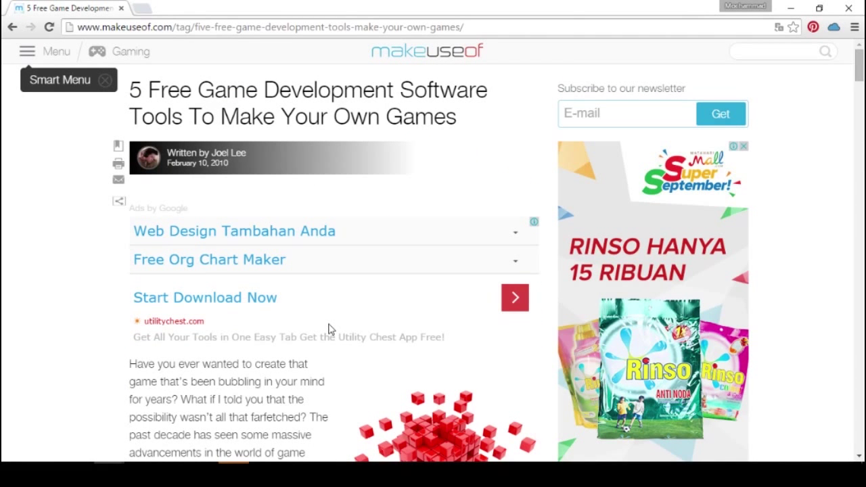
- Scroll the article past the Sploder, Game Maker Studio and Construct 2 sections
scroll(90, 364, down, 2)
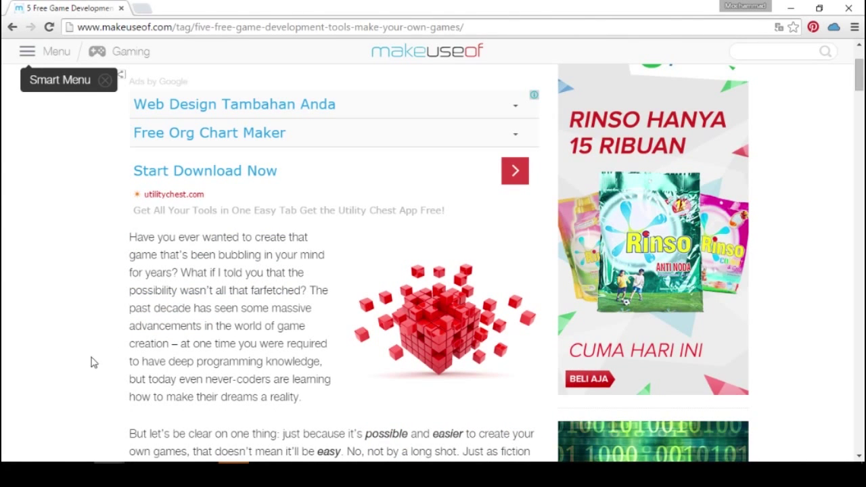
scroll(92, 355, down, 5)
scroll(92, 350, down, 2)
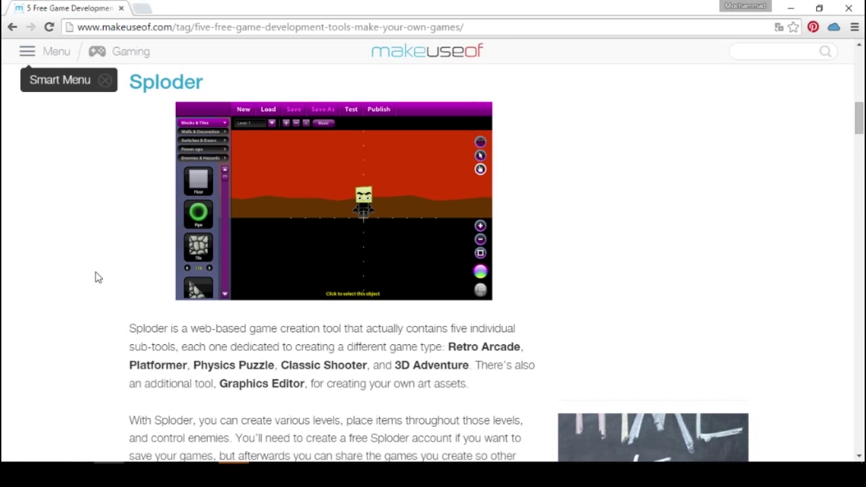
scroll(98, 277, down, 2)
scroll(92, 242, up, 3)
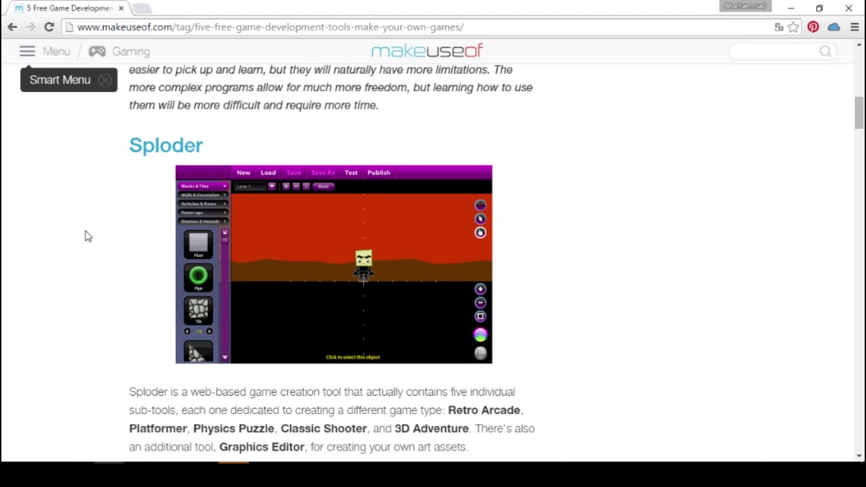
scroll(85, 243, down, 3)
scroll(85, 253, down, 4)
scroll(87, 258, down, 4)
scroll(87, 260, down, 3)
scroll(86, 264, down, 3)
scroll(86, 266, down, 4)
scroll(86, 269, down, 1)
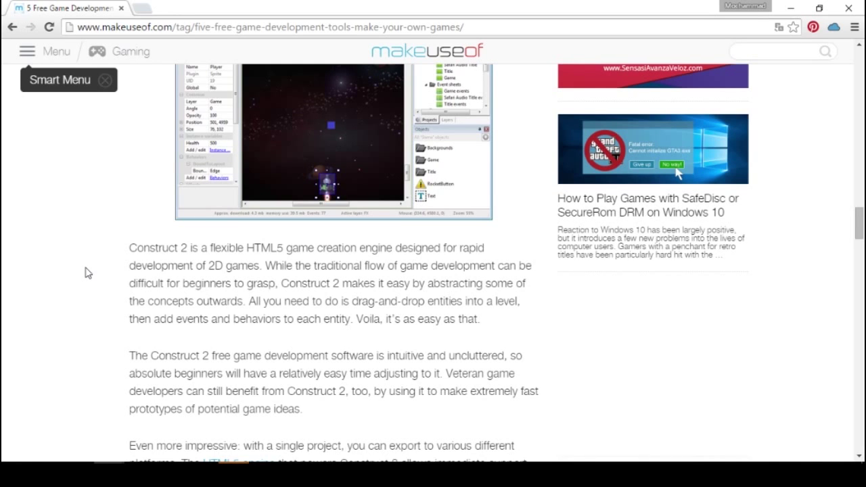
- Reach the Unity3D section and highlight its heading and screenshot
scroll(86, 275, down, 3)
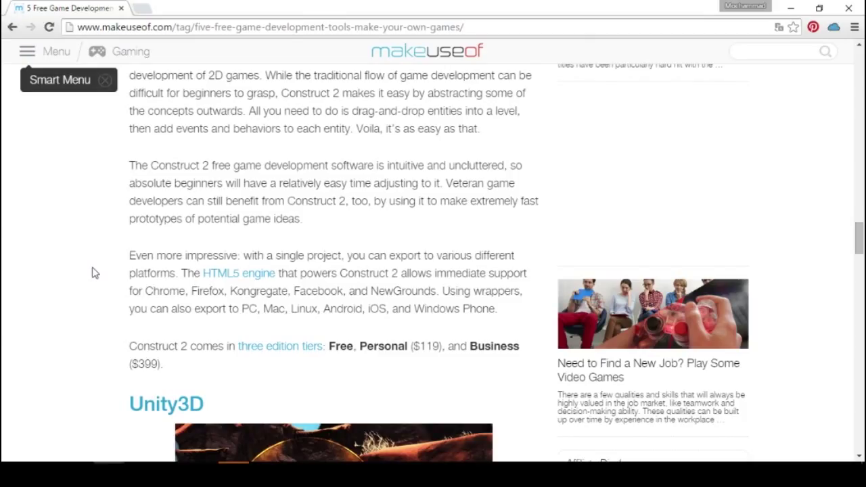
scroll(78, 294, down, 4)
scroll(79, 305, down, 2)
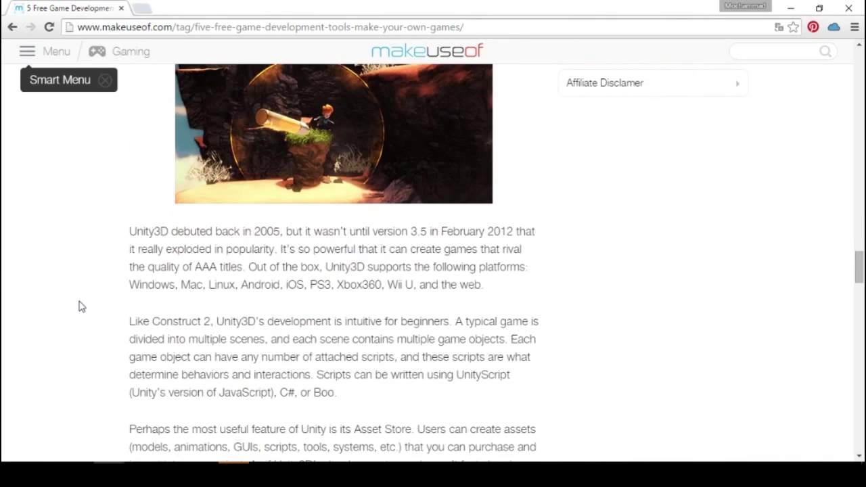
scroll(79, 307, up, 2)
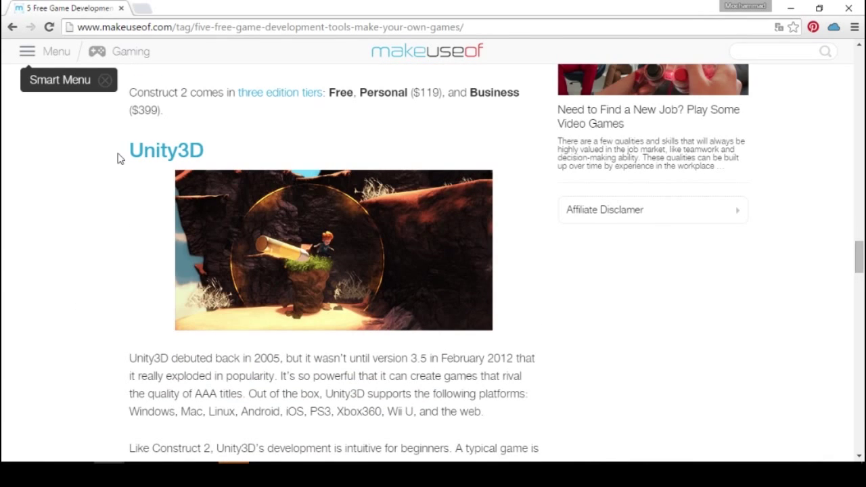
mouse_move(132, 170)
mouse_down()
mouse_move(281, 329)
mouse_move(484, 413)
mouse_up()
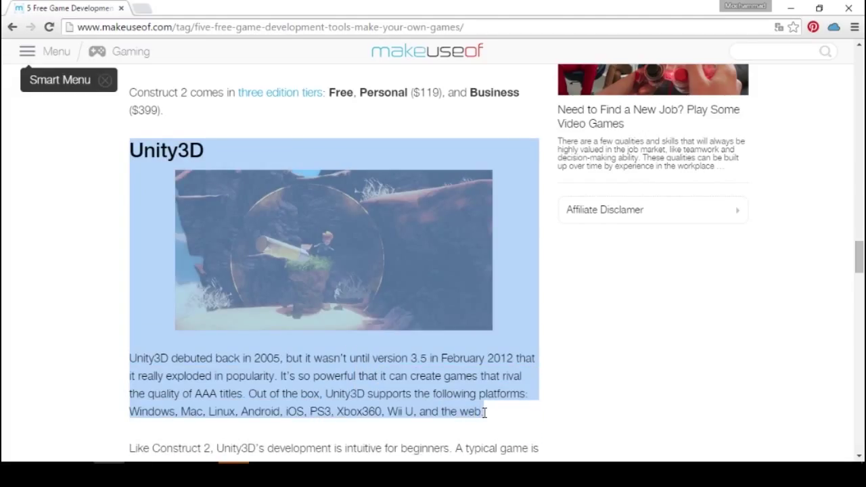
- Extend the selection to the end of the platforms paragraph ending "and the web."
drag(484, 412, 530, 399)
- Search Google for "unity" in a new tab
click(142, 8)
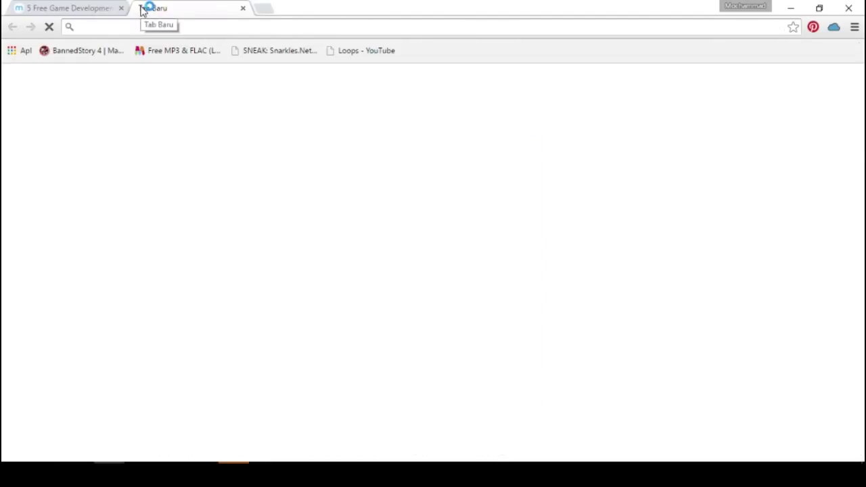
text(unity)
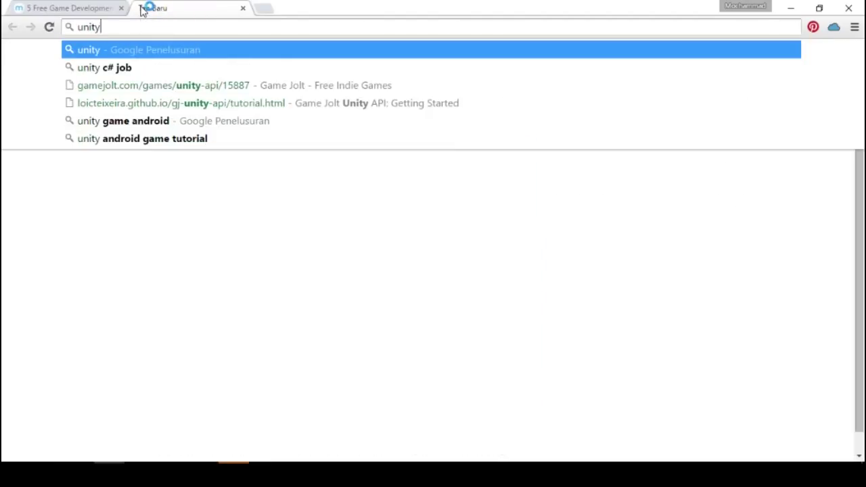
key(Return)
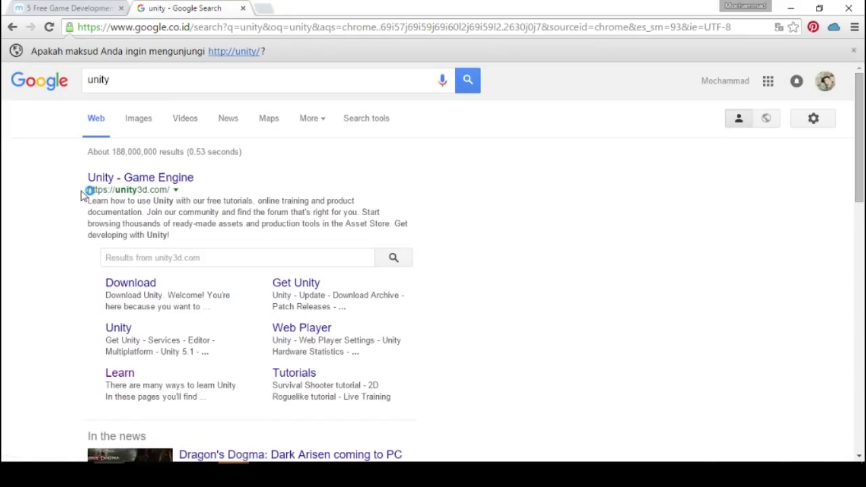
- Open the unity3d.com result in a new tab and switch to it
drag(86, 190, 181, 193)
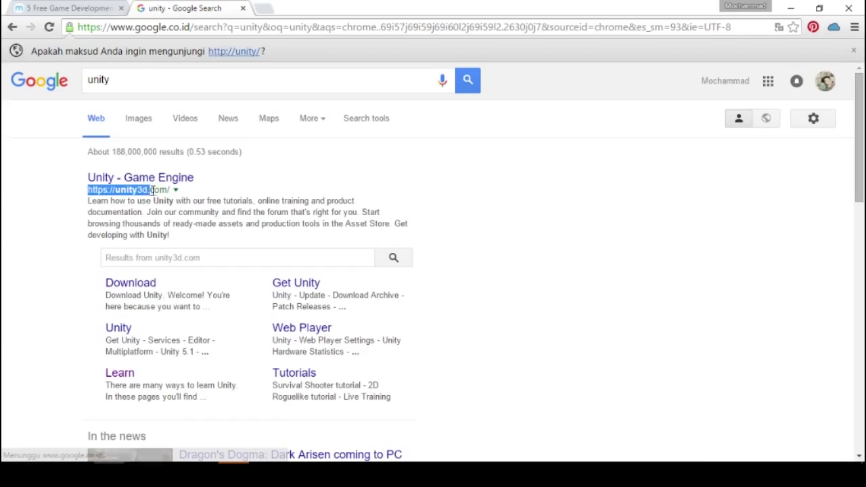
right_click(176, 177)
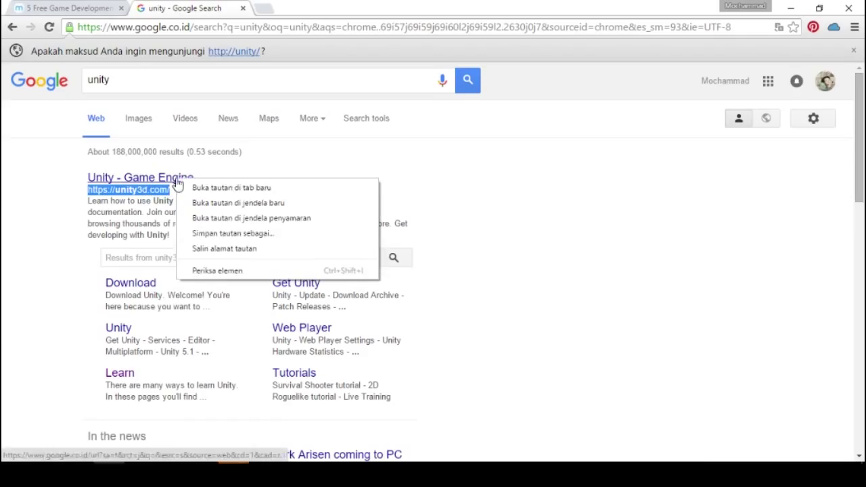
click(217, 184)
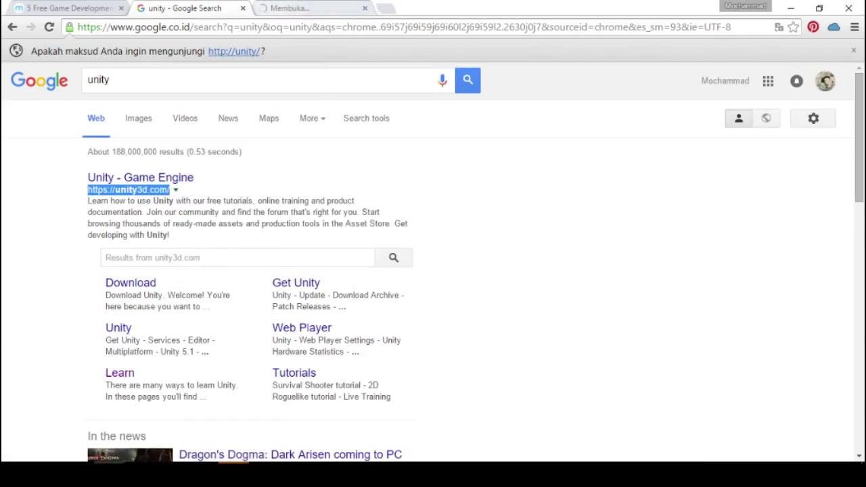
key(ctrl+Tab)
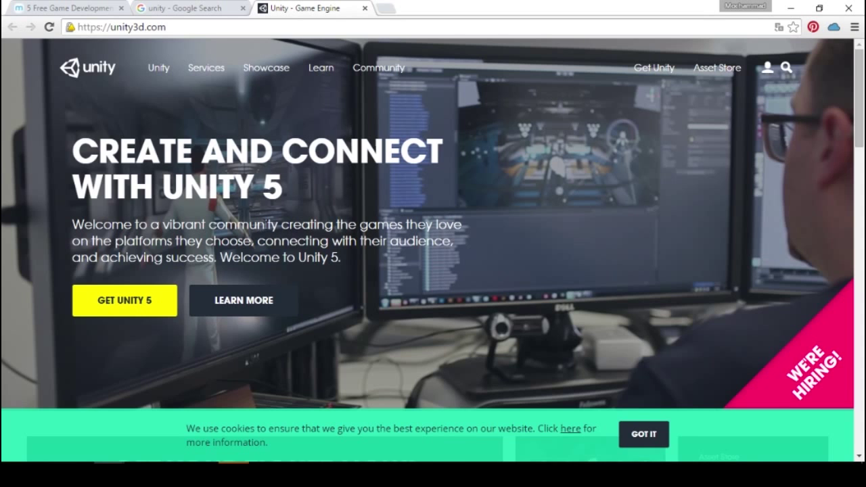
scroll(325, 259, down, 3)
scroll(326, 259, down, 3)
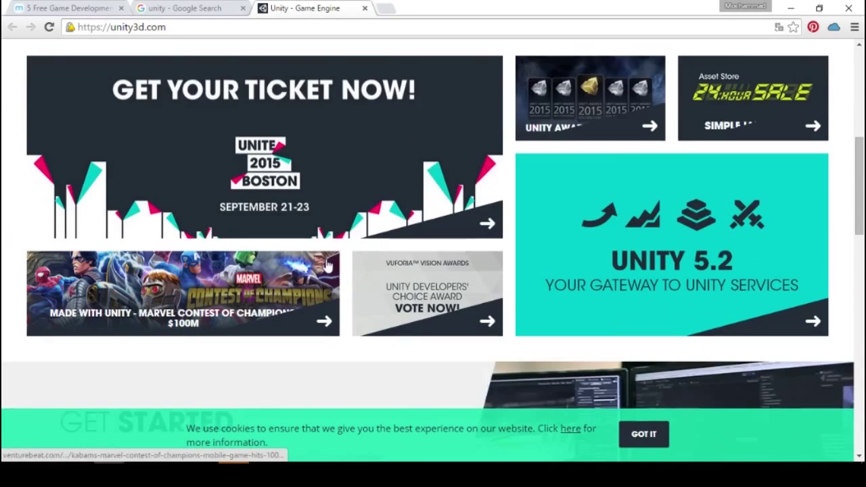
scroll(325, 260, down, 3)
scroll(325, 261, down, 4)
scroll(324, 266, down, 2)
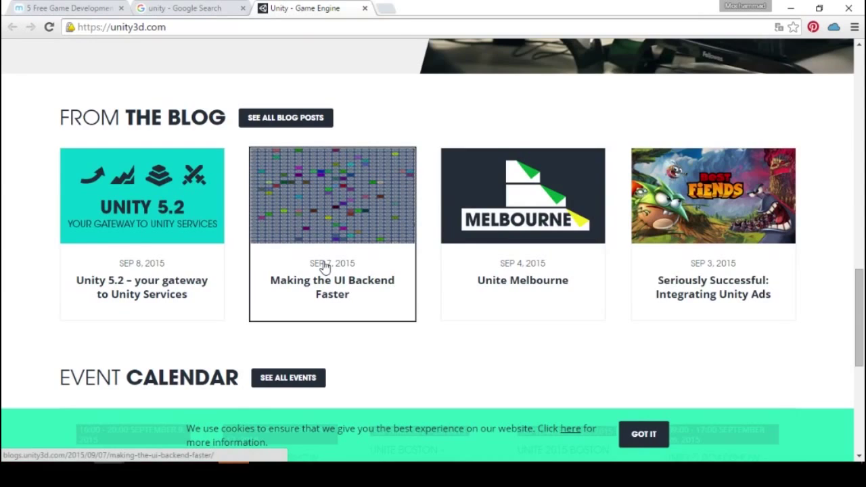
scroll(325, 268, down, 3)
scroll(326, 269, up, 2)
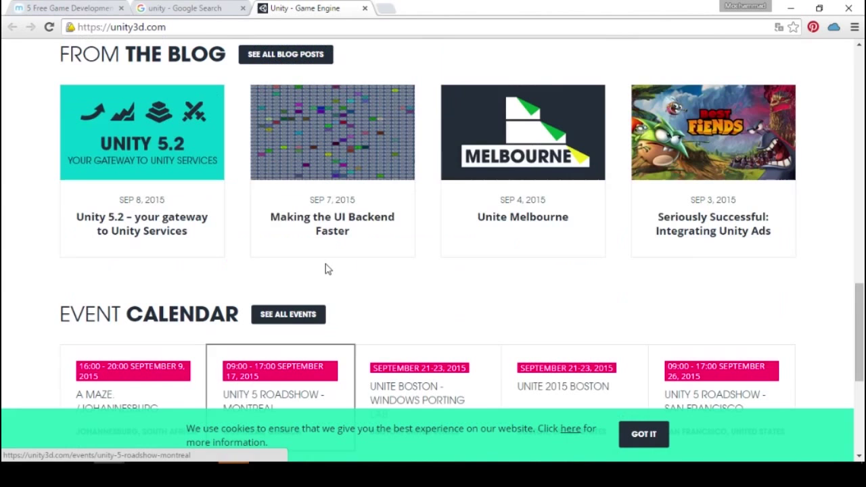
scroll(325, 268, up, 3)
scroll(325, 269, up, 2)
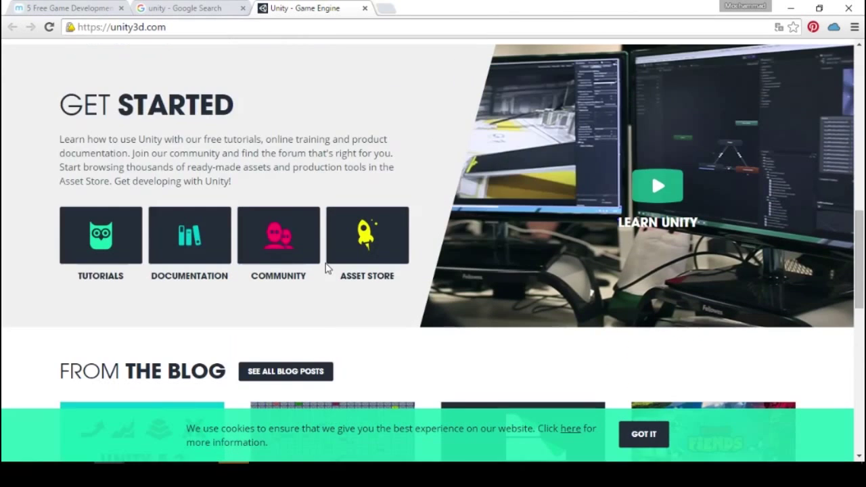
scroll(325, 268, down, 1)
scroll(325, 268, down, 3)
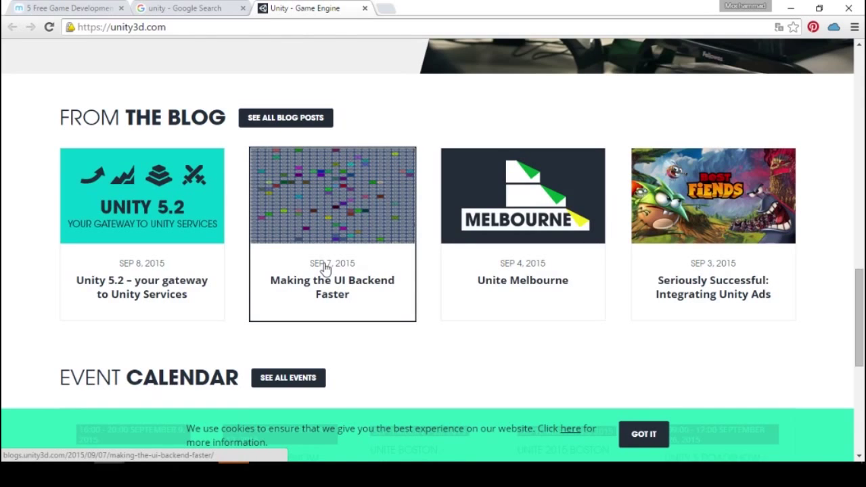
scroll(324, 274, down, 1)
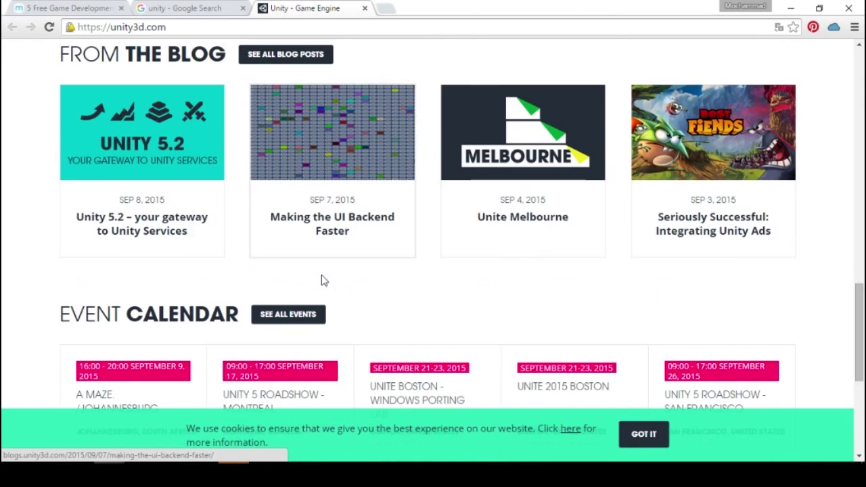
scroll(322, 281, down, 2)
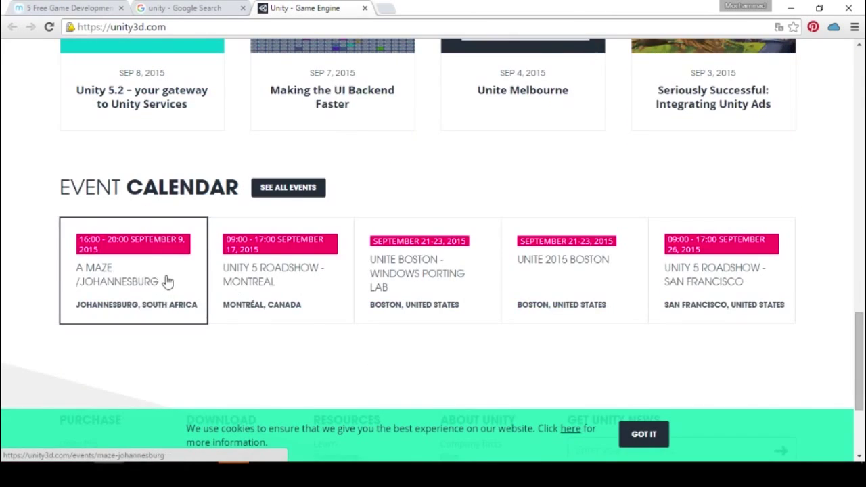
scroll(166, 282, up, 3)
scroll(165, 283, up, 1)
scroll(167, 279, up, 5)
scroll(167, 279, up, 2)
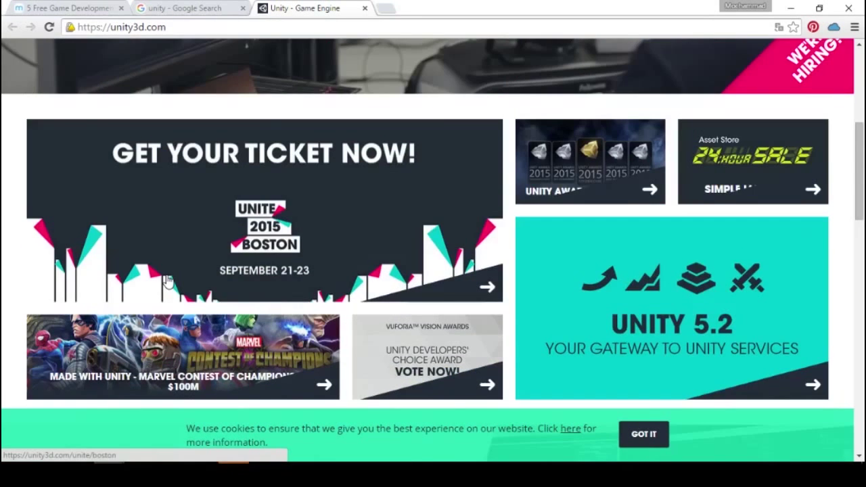
scroll(176, 223, down, 4)
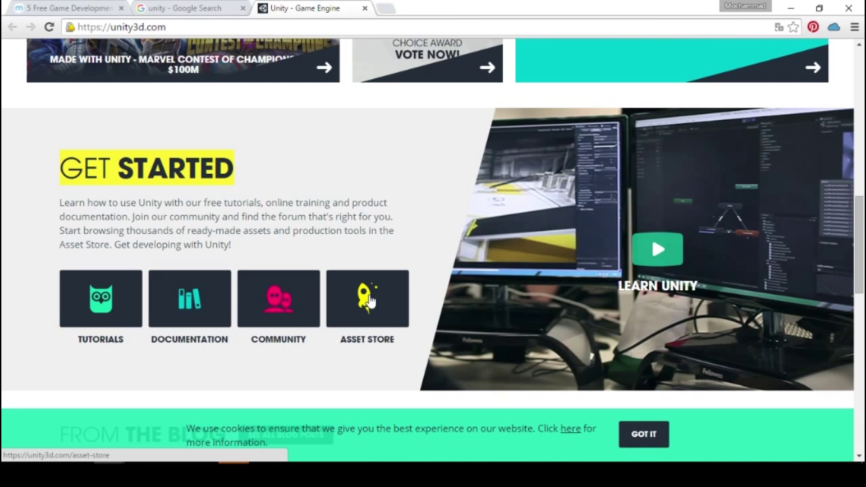
scroll(247, 376, down, 2)
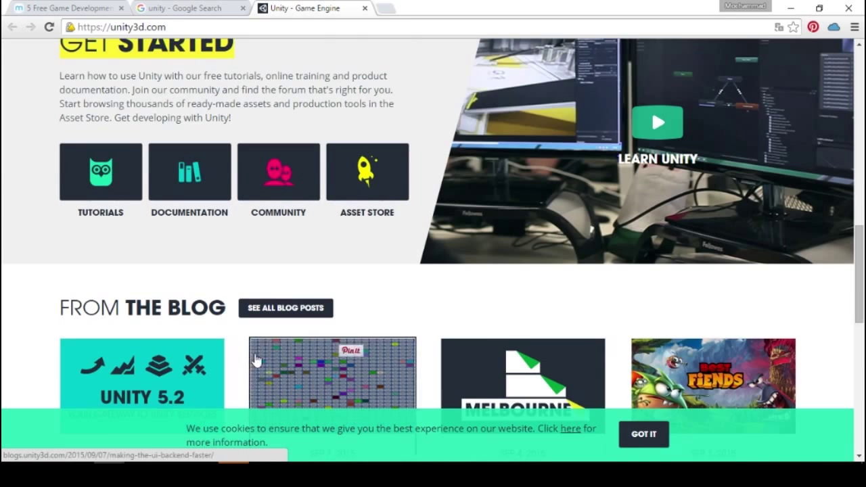
scroll(252, 360, down, 2)
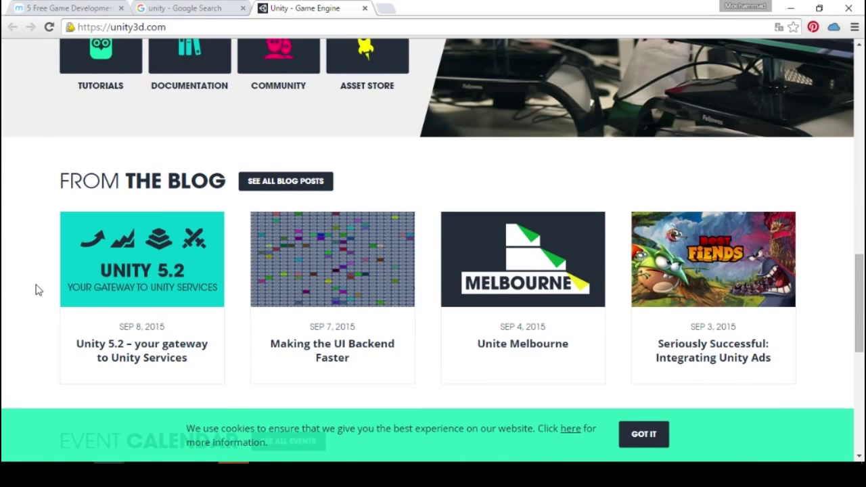
scroll(38, 297, down, 2)
scroll(38, 308, down, 1)
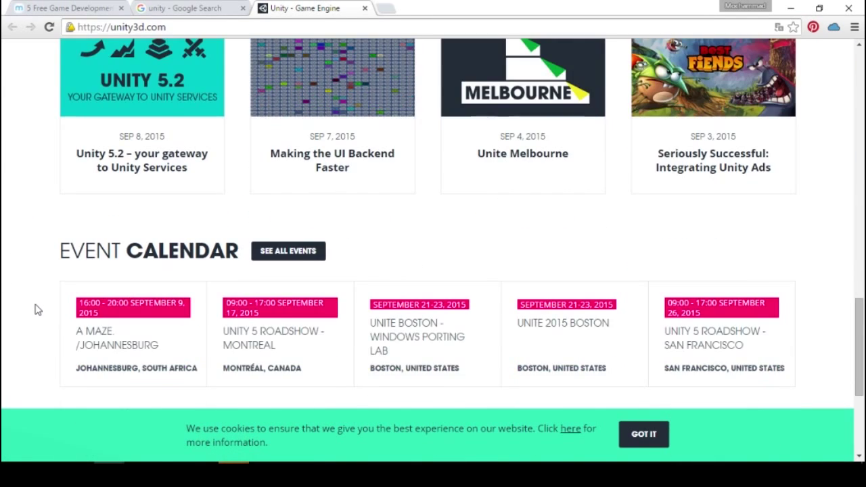
scroll(37, 311, down, 2)
scroll(37, 315, down, 1)
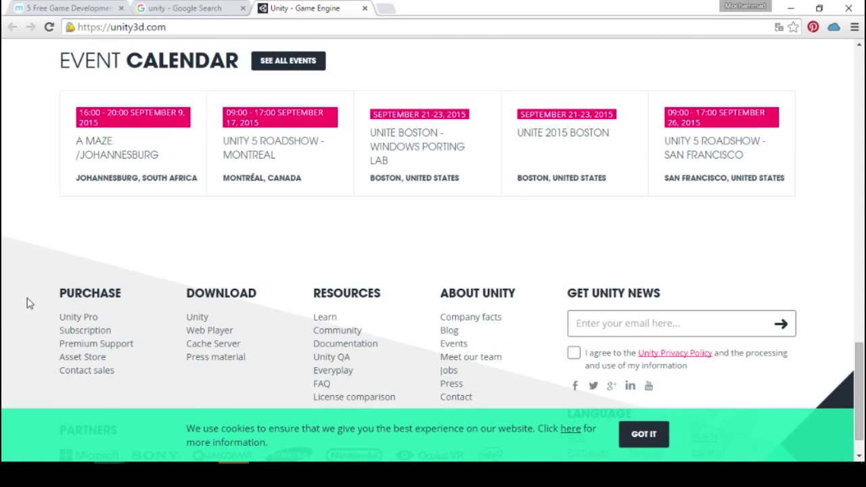
scroll(23, 300, up, 5)
scroll(23, 300, up, 10)
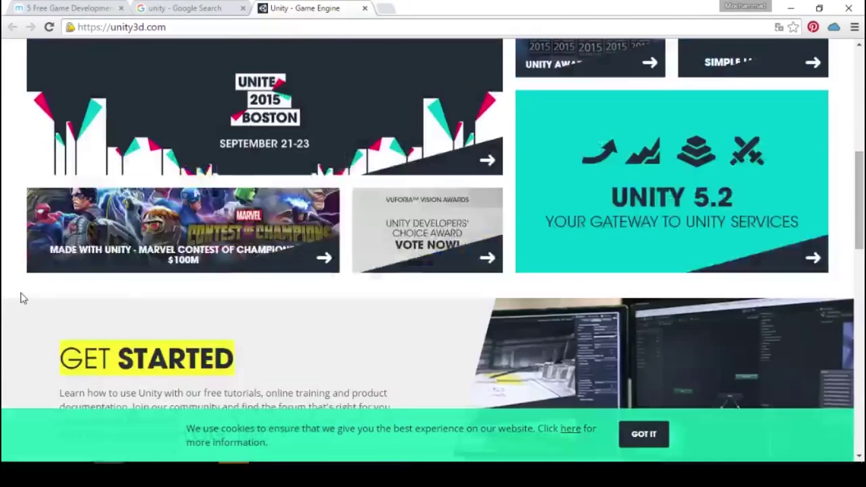
scroll(22, 299, up, 10)
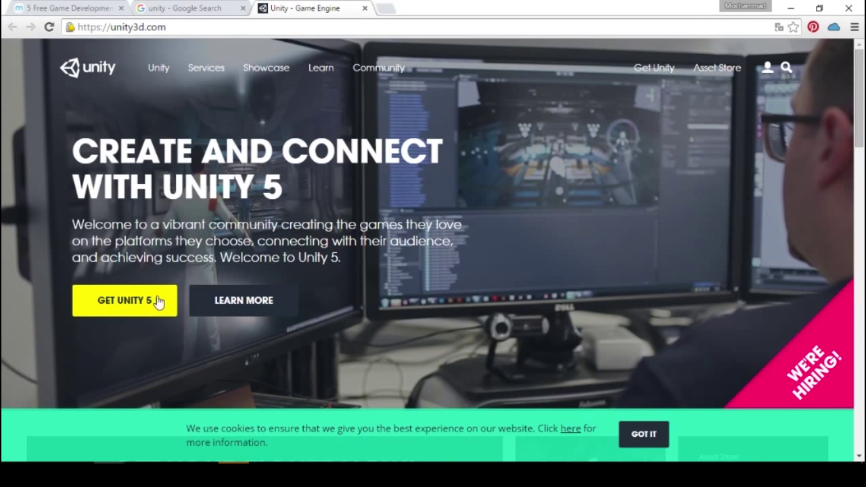
- Go to the GET UNITY 5 page and view the Personal/Professional comparison table
click(128, 306)
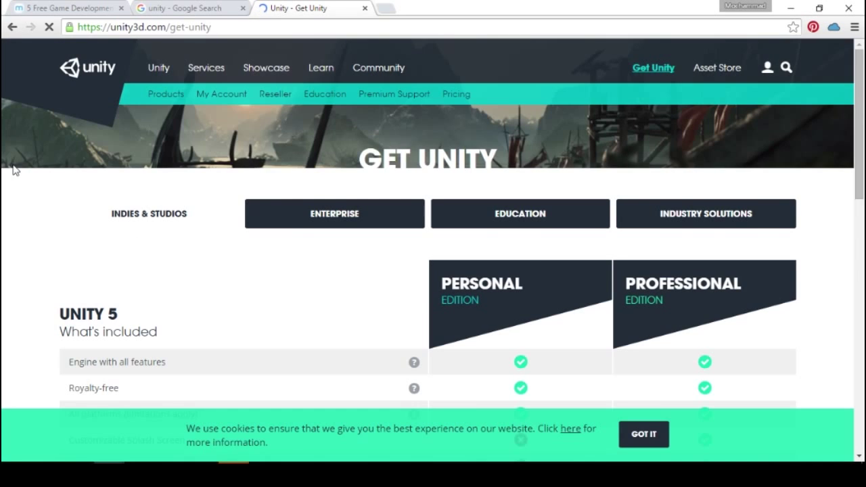
scroll(34, 184, down, 2)
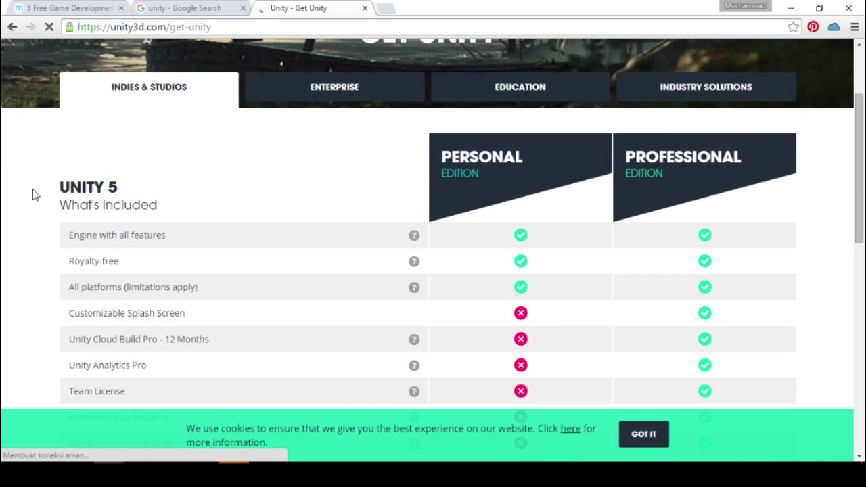
scroll(37, 186, up, 1)
scroll(37, 186, up, 1)
scroll(404, 244, down, 1)
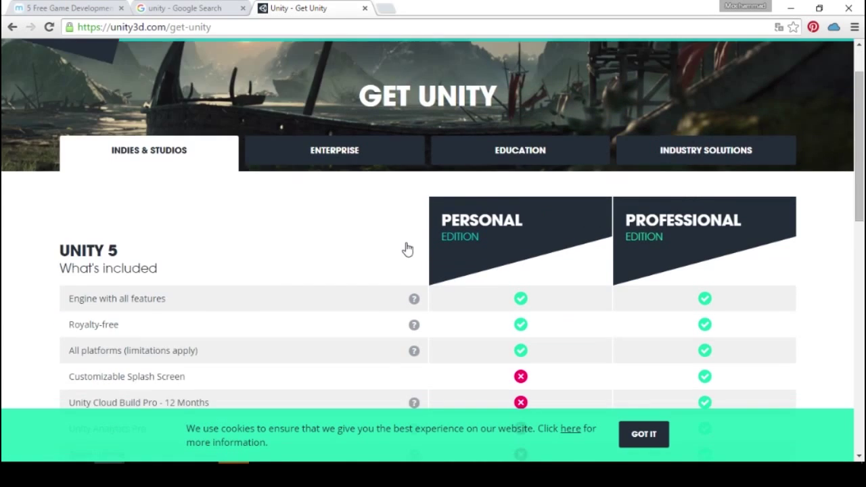
scroll(410, 244, down, 1)
scroll(412, 246, down, 3)
scroll(484, 192, up, 5)
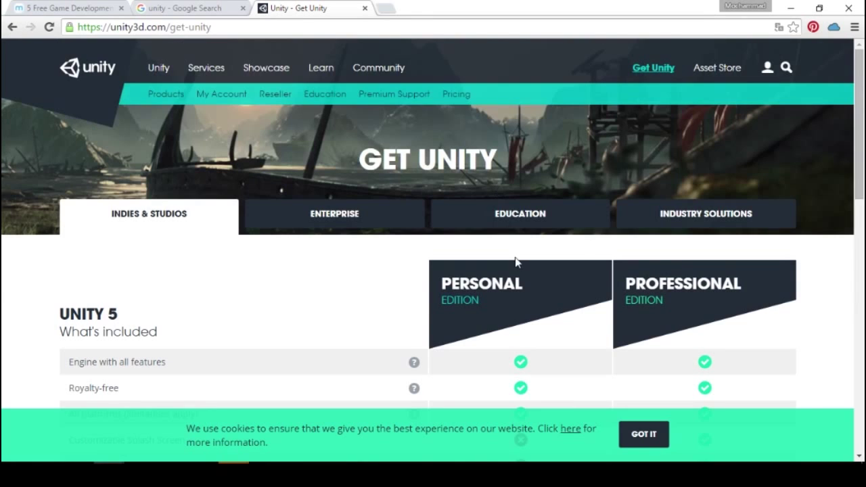
scroll(510, 284, down, 3)
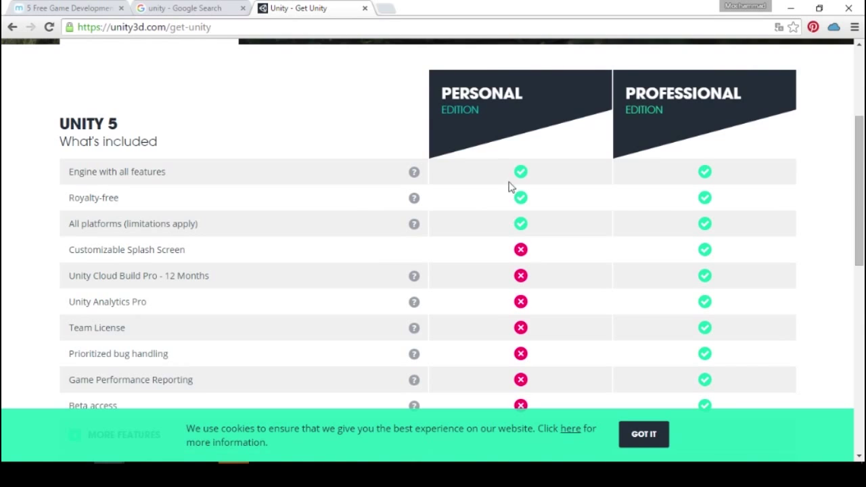
scroll(521, 230, down, 3)
- Download the Personal edition's UnityDownloadAssistant-5.2.0f3.exe installer and launch it
click(522, 288)
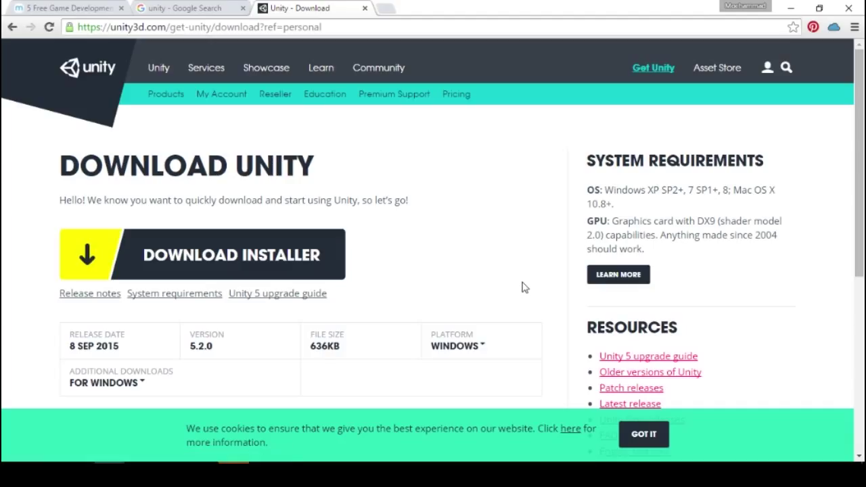
click(225, 266)
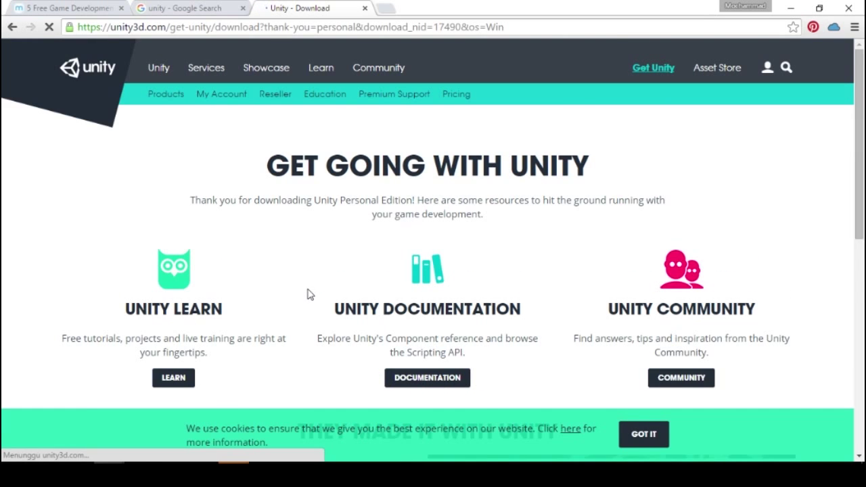
scroll(309, 293, down, 2)
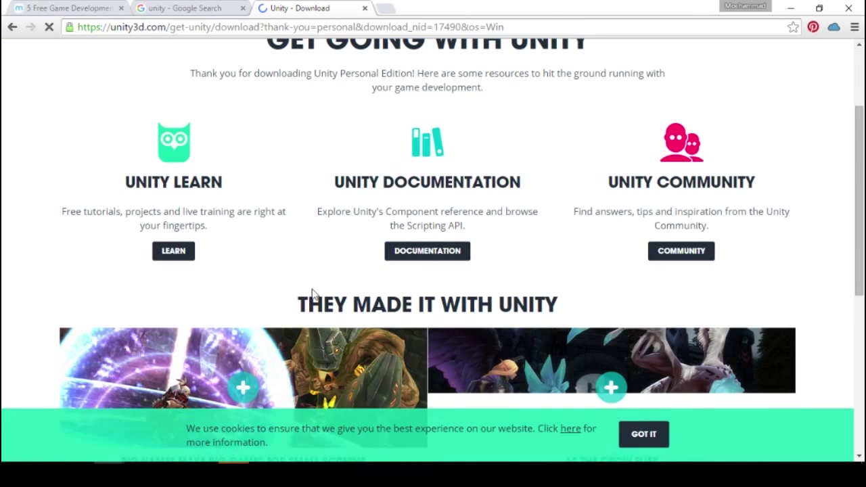
scroll(319, 268, down, 2)
scroll(323, 270, up, 4)
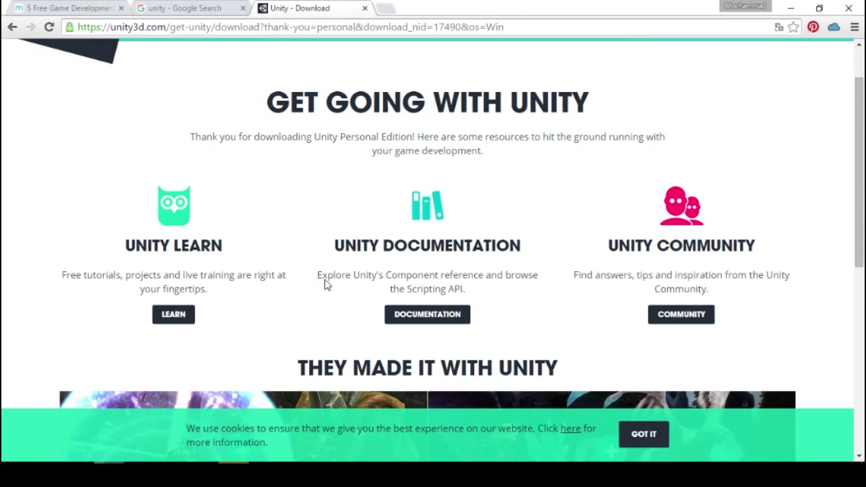
scroll(180, 413, up, 1)
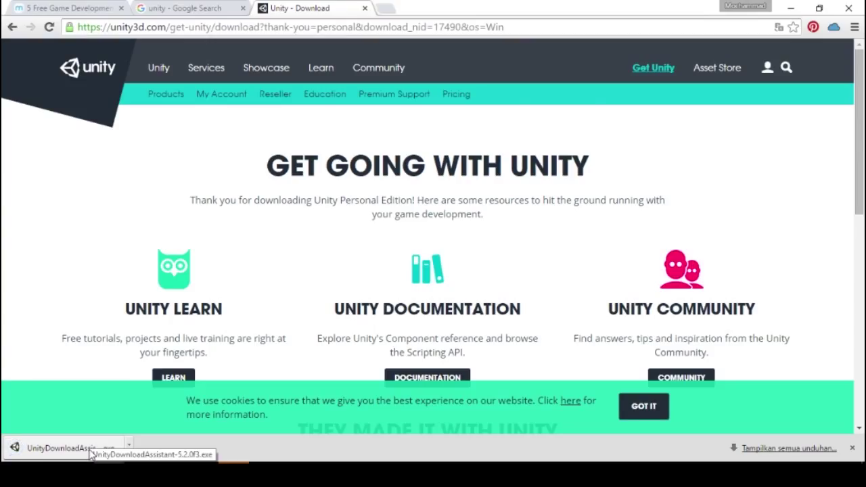
click(90, 453)
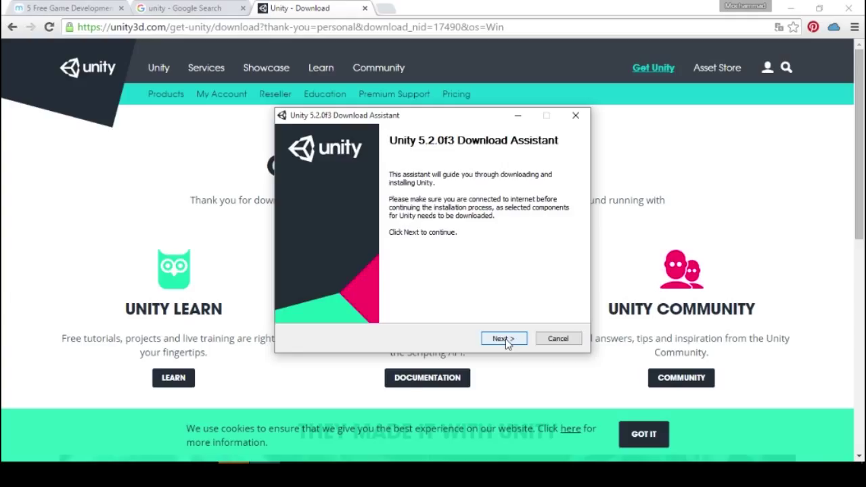
- Accept the licence agreement and keep the default components
click(506, 339)
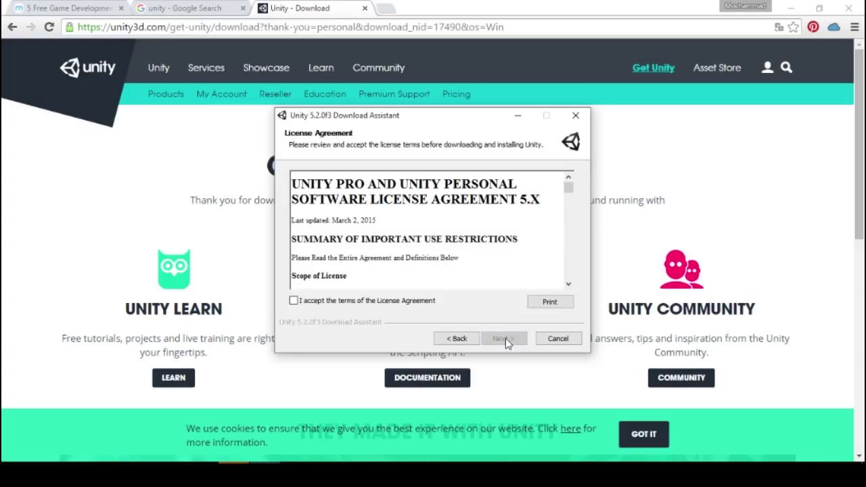
click(293, 301)
click(507, 339)
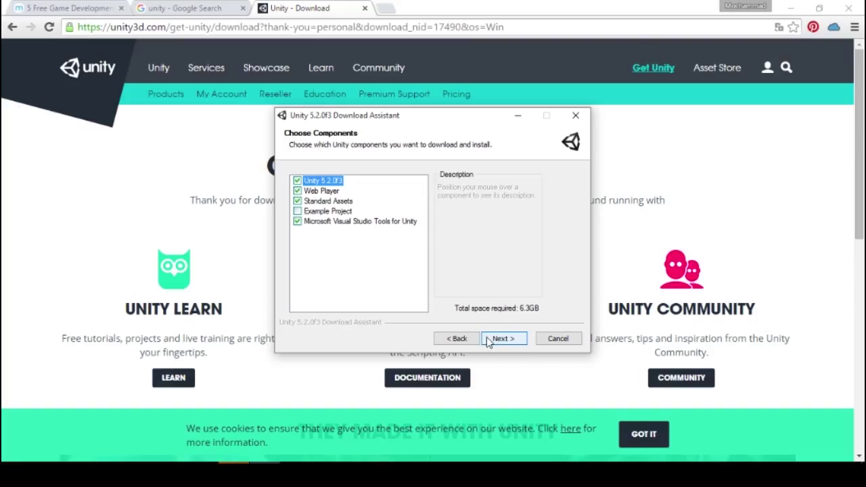
click(494, 343)
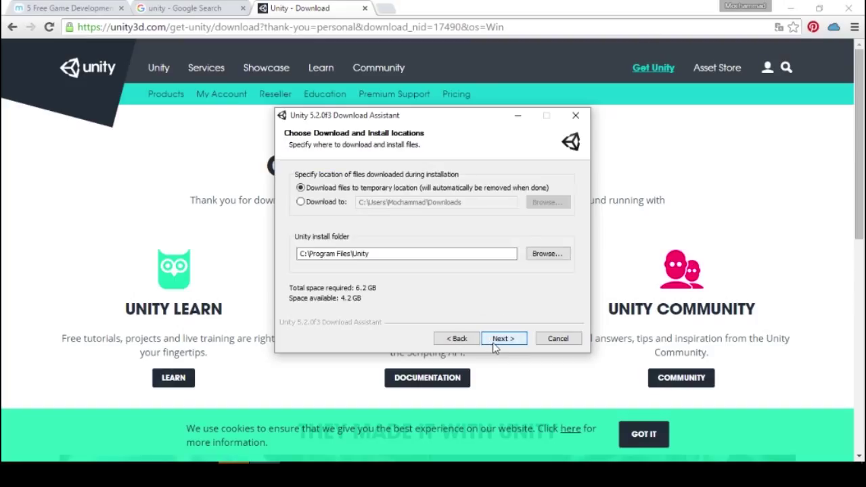
- Start the download into C:\Program Files\Unity, then cancel it and confirm
drag(334, 253, 282, 253)
click(401, 255)
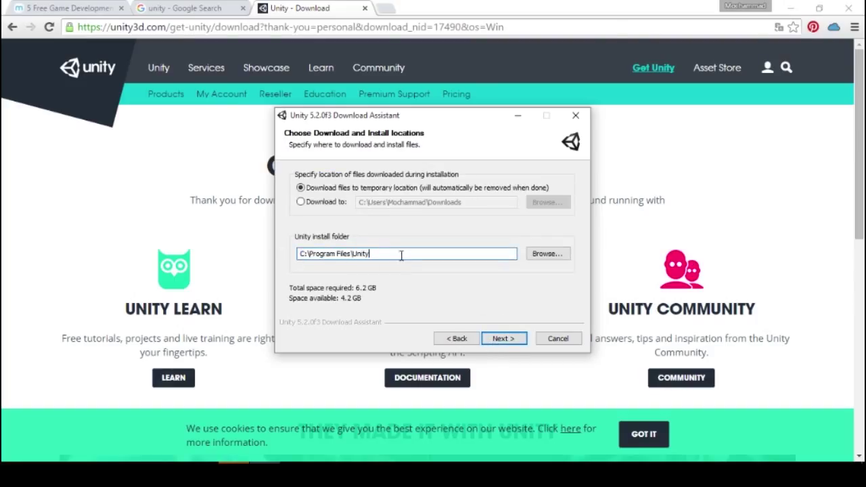
click(501, 344)
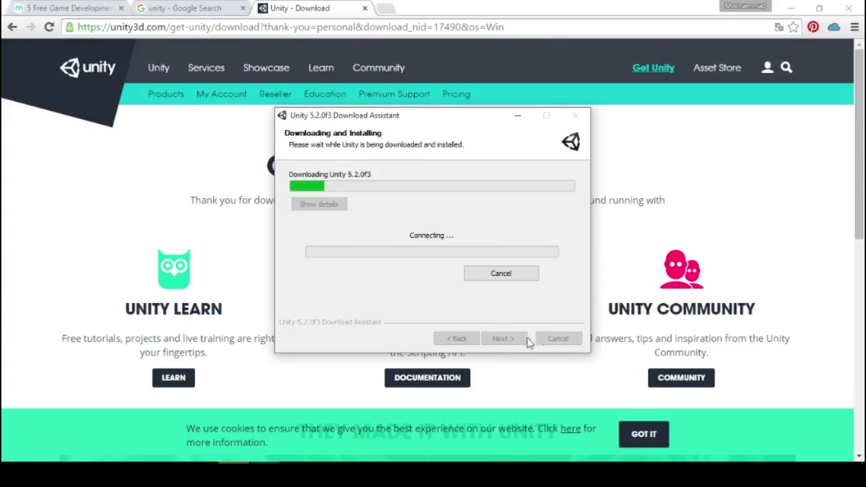
click(521, 272)
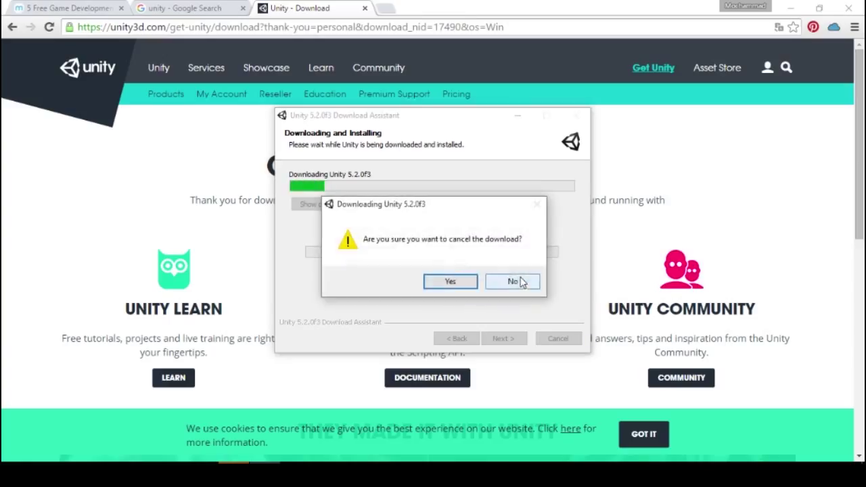
click(463, 285)
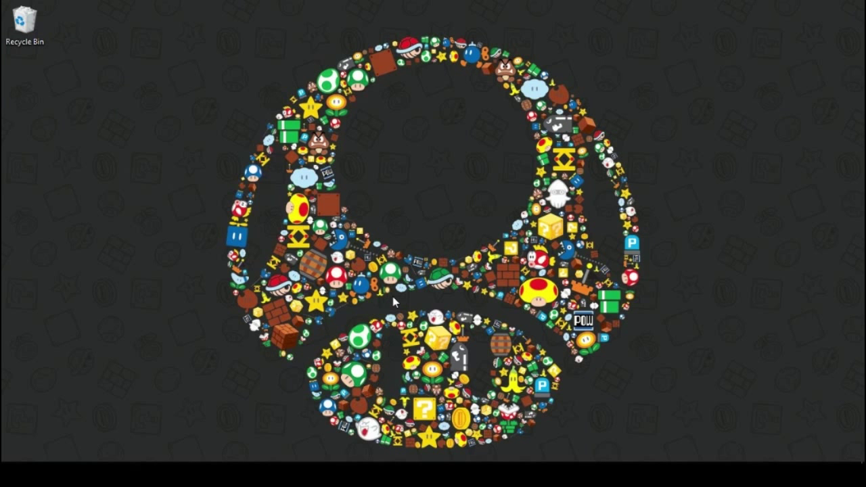
- Search the Start menu for "unity" and launch the Unity desktop app
key(super)
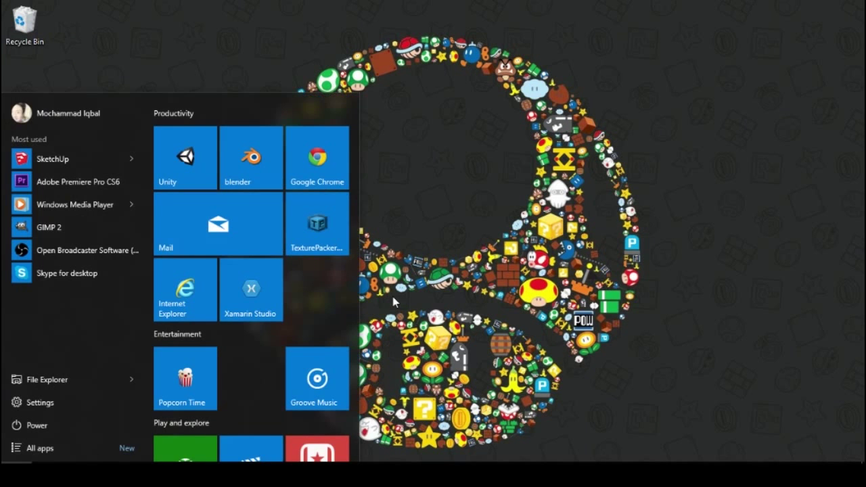
text(unity)
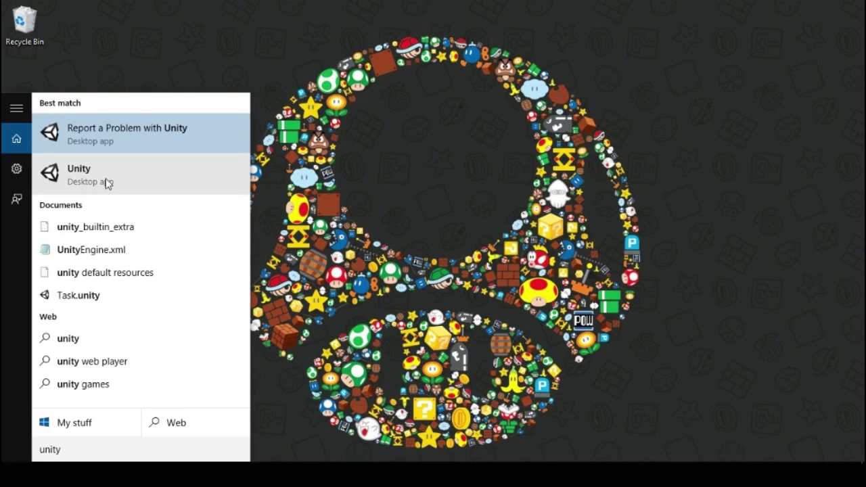
click(107, 181)
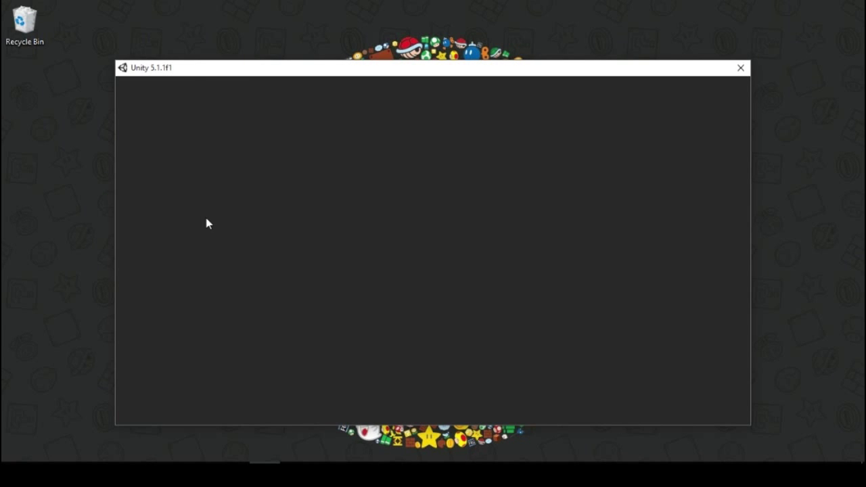
- Refresh the desktop while the Unity launcher loads
right_click(815, 23)
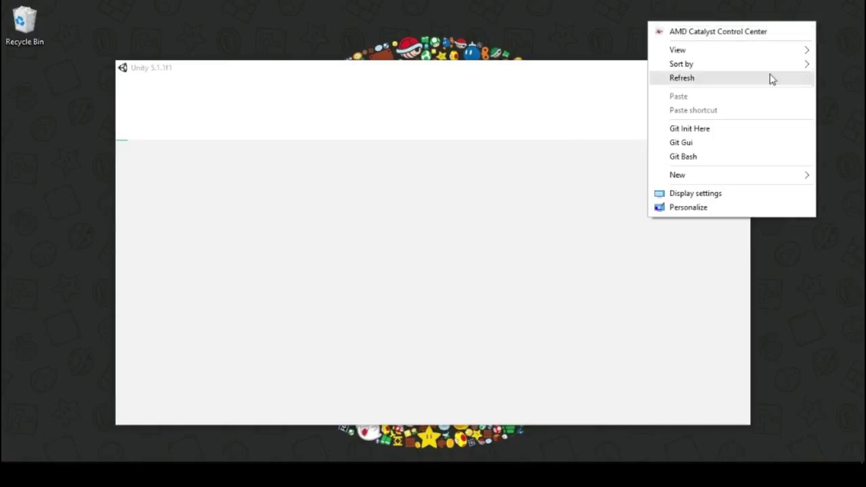
click(771, 79)
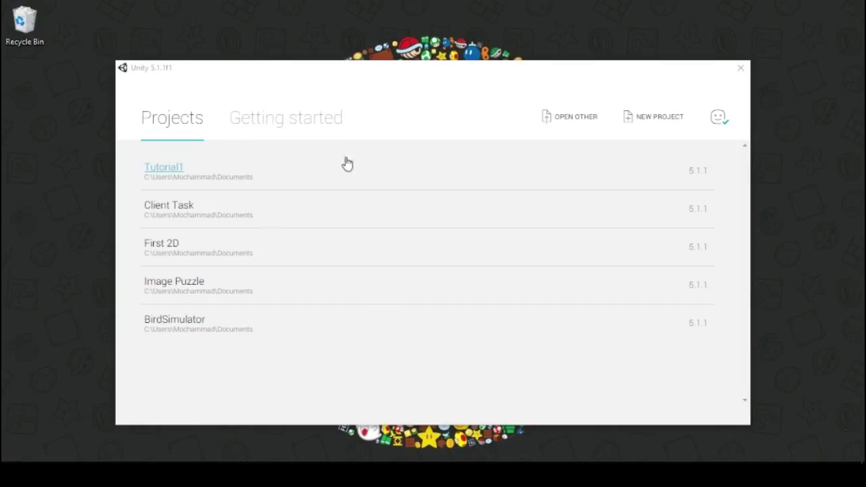
click(320, 130)
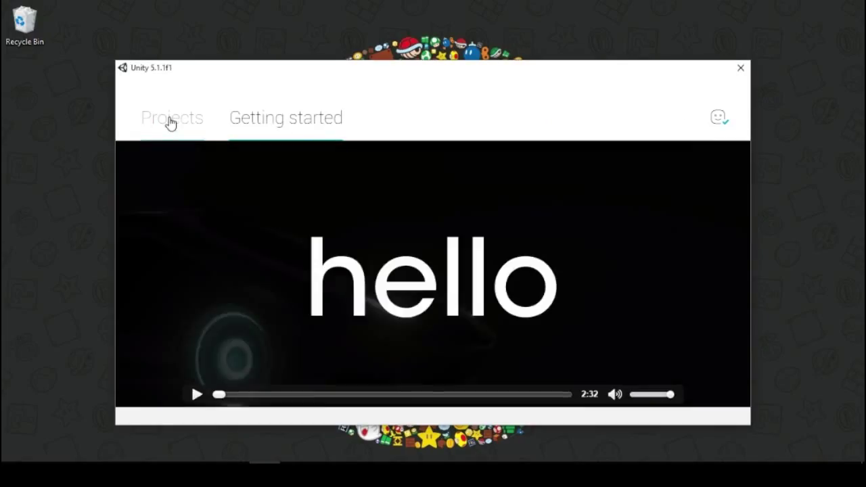
click(169, 124)
click(279, 123)
click(195, 398)
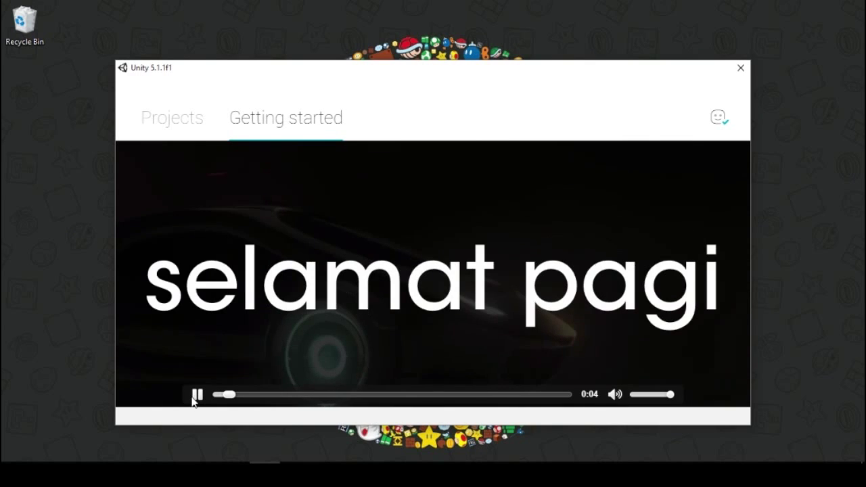
click(194, 398)
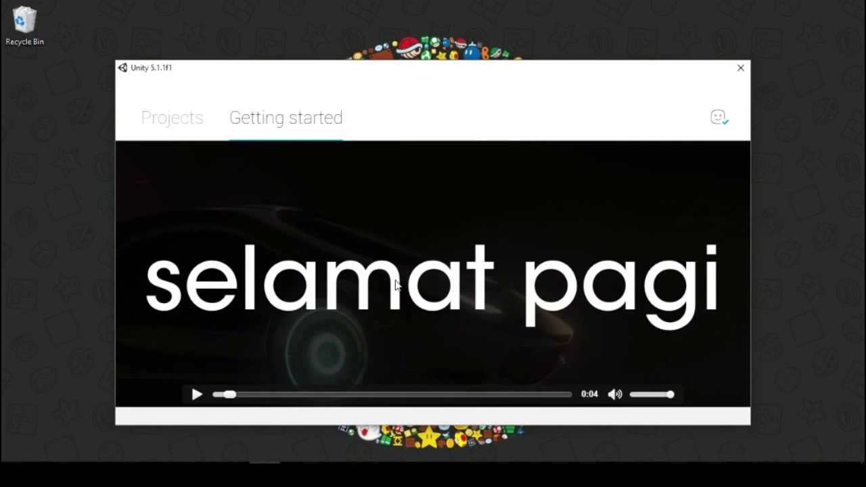
click(180, 121)
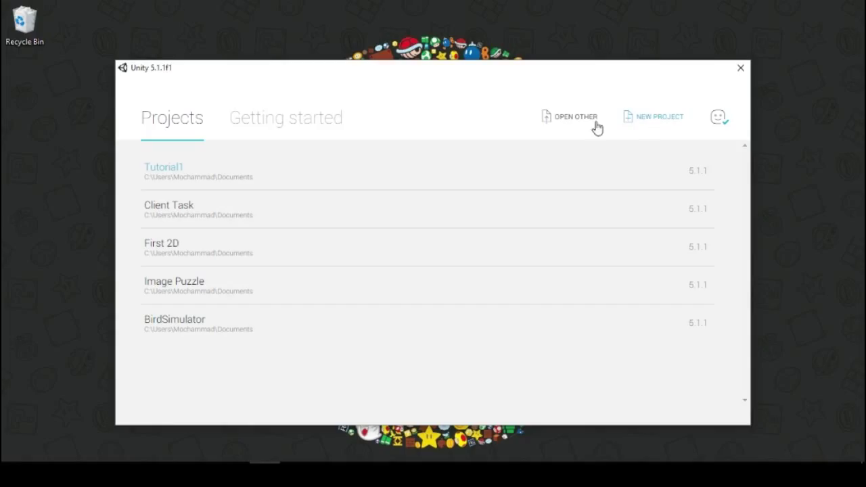
right_click(504, 7)
click(484, 61)
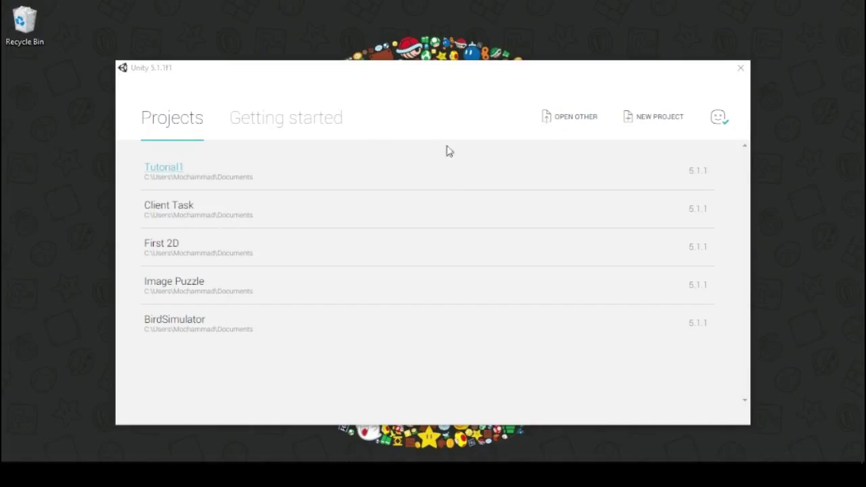
click(571, 119)
click(534, 86)
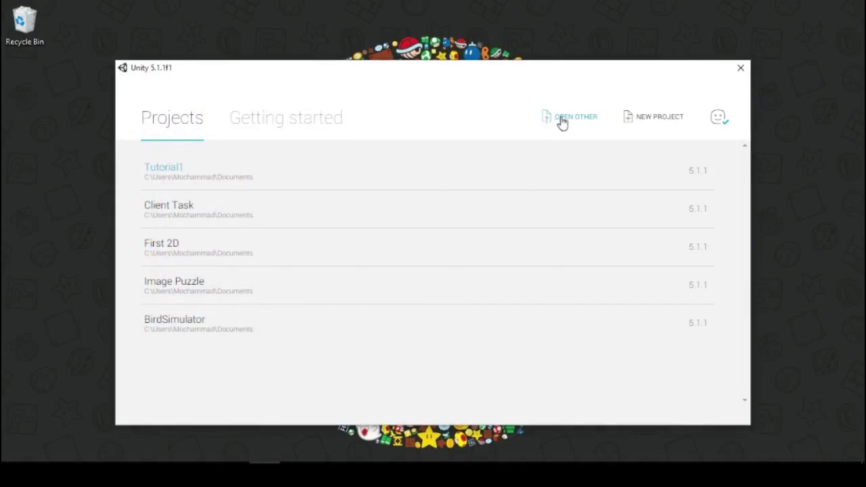
- Create a new 3D project named Tutorial from the launcher
click(652, 122)
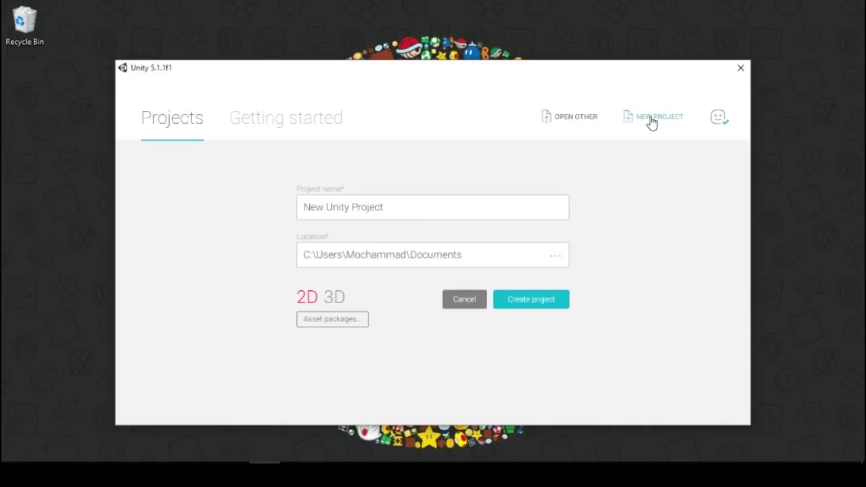
click(423, 208)
drag(423, 208, 303, 210)
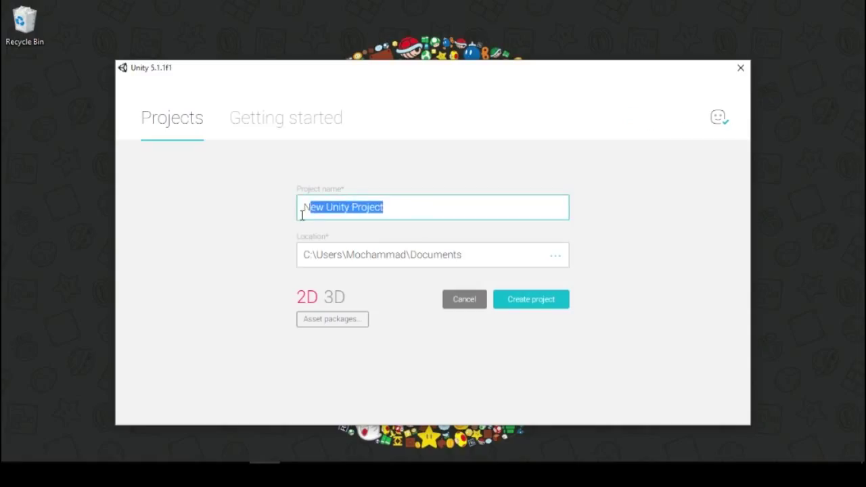
key(BackSpace)
key(BackSpace)
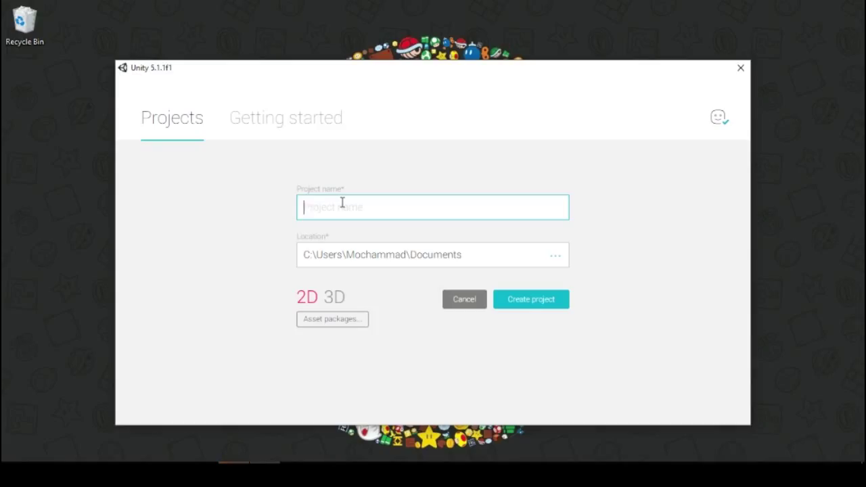
text(Tuto)
text(rial)
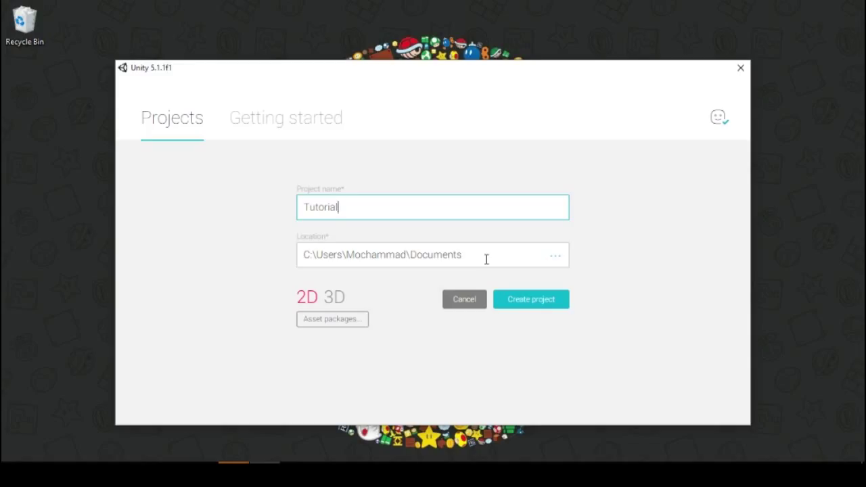
click(354, 280)
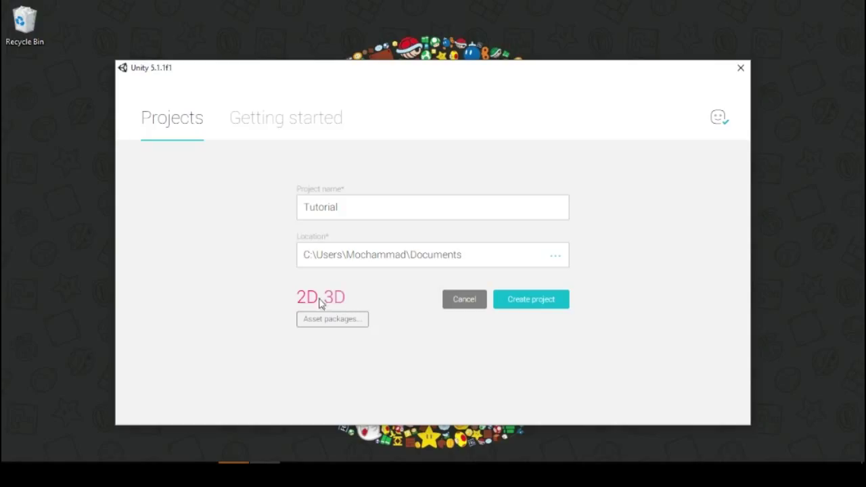
click(336, 300)
click(524, 308)
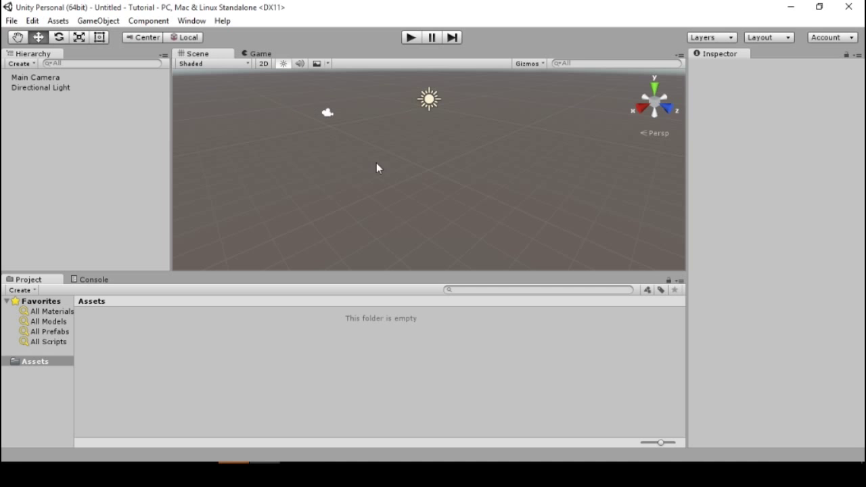
- Orbit the Scene view up to the sky, across the horizon, then back toward the ground
mouse_move(431, 244)
alt+mouse_down()
mouse_move(395, 210)
mouse_move(406, 199)
mouse_move(360, 149)
alt+mouse_up()
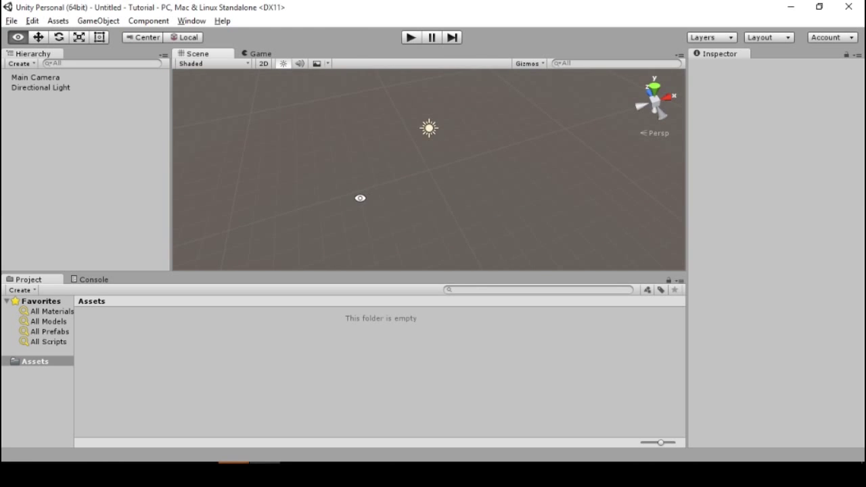
alt+drag(360, 149, 532, 150)
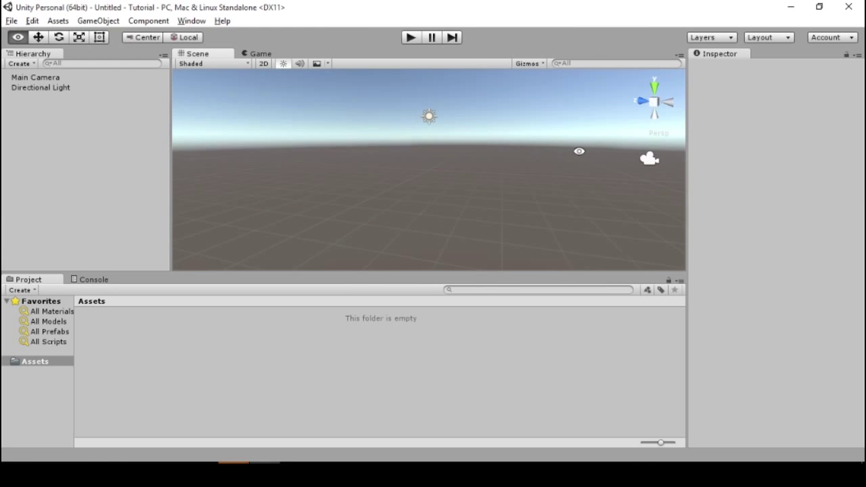
alt+drag(586, 149, 408, 188)
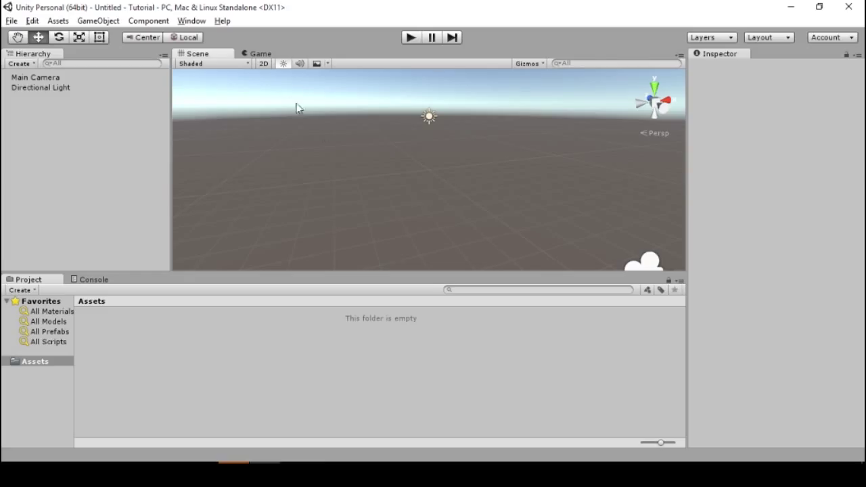
- Toggle between the Game and Scene tabs to compare the camera view, ending in Scene
click(257, 54)
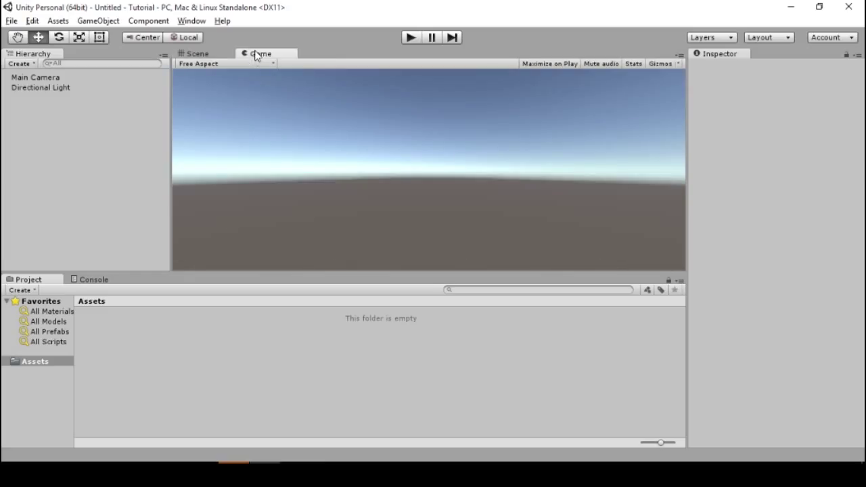
click(208, 53)
click(248, 53)
click(198, 53)
click(263, 55)
click(195, 56)
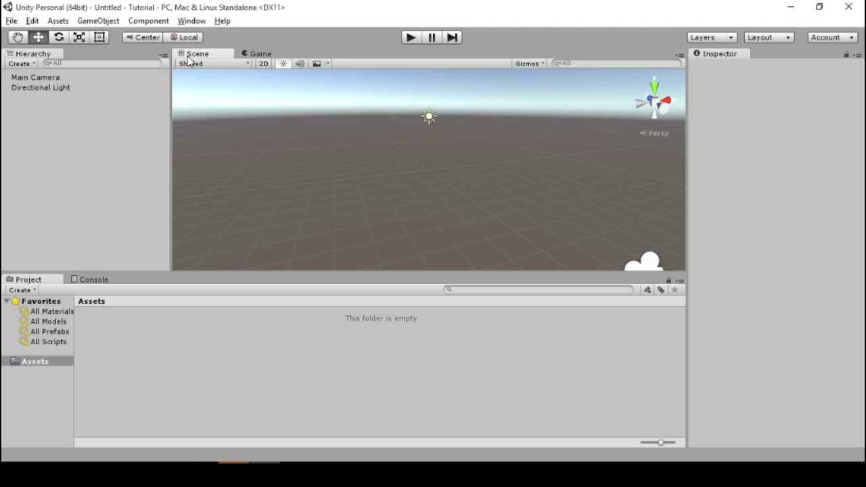
- Alternate selecting Main Camera and Directional Light in the Hierarchy, trying a combined selection
click(44, 78)
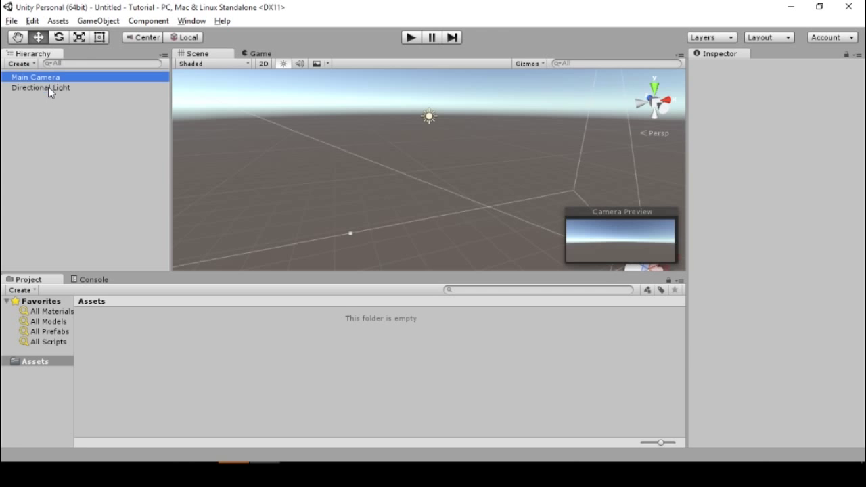
click(42, 86)
click(41, 79)
click(42, 89)
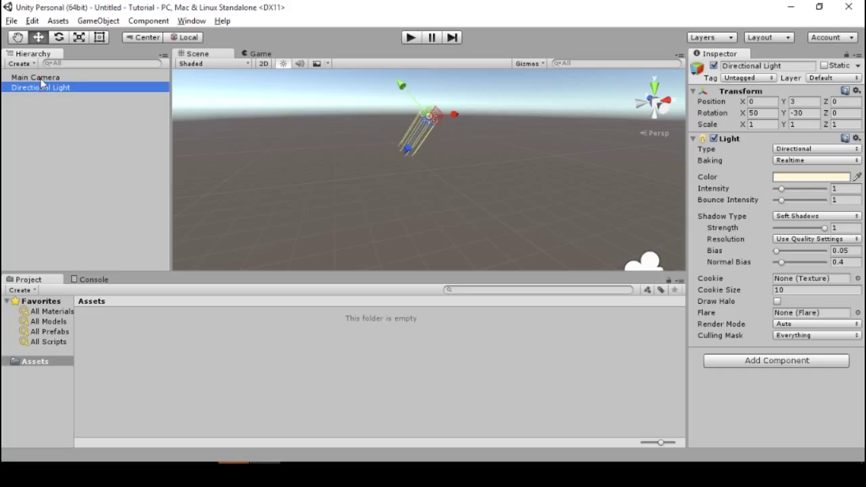
ctrl+click(42, 78)
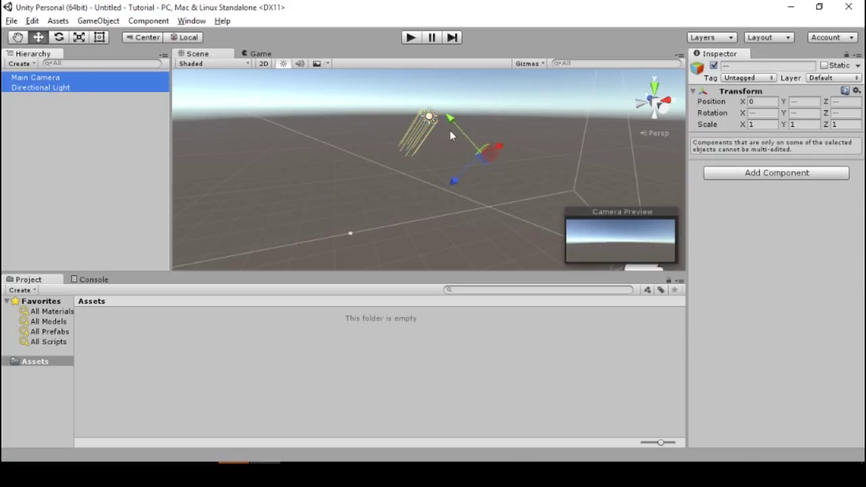
ctrl+click(92, 90)
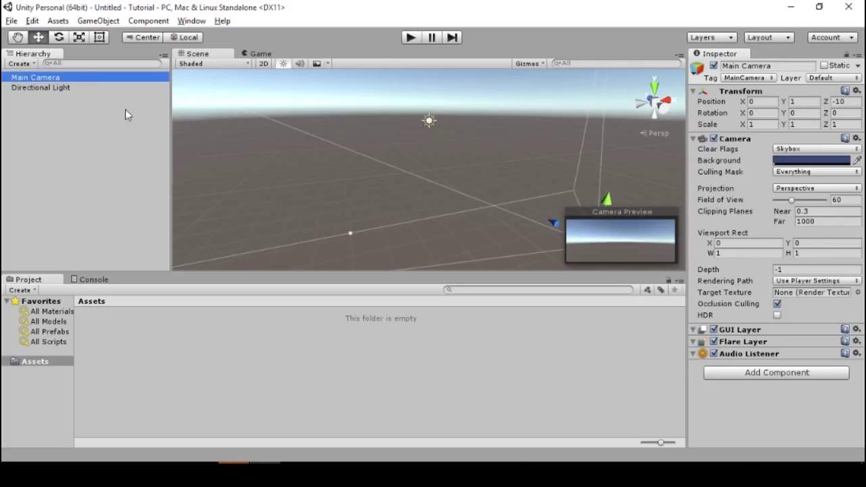
click(88, 87)
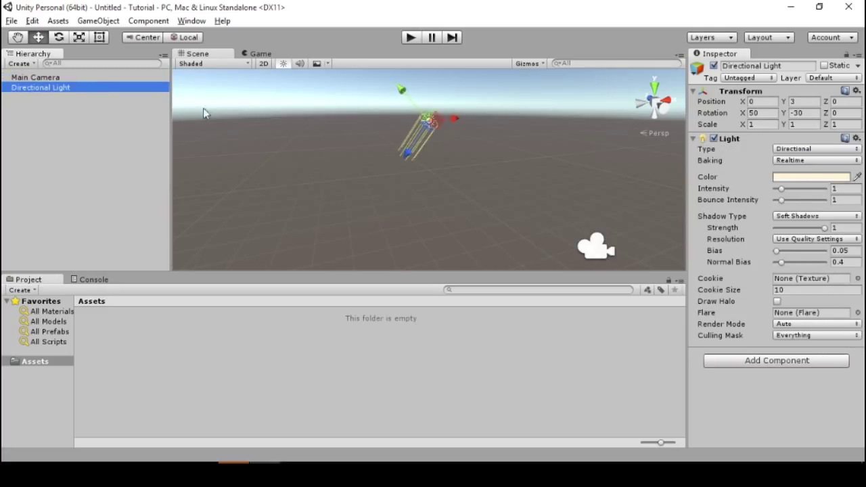
ctrl+click(60, 78)
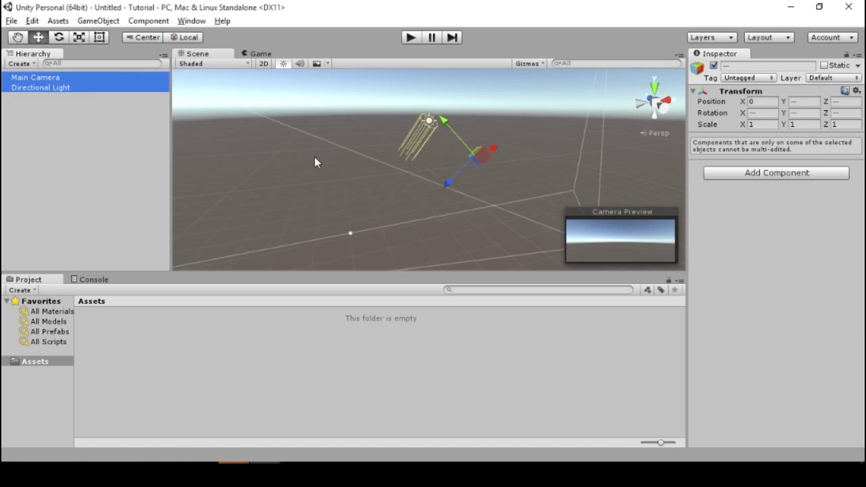
alt+drag(382, 168, 369, 153)
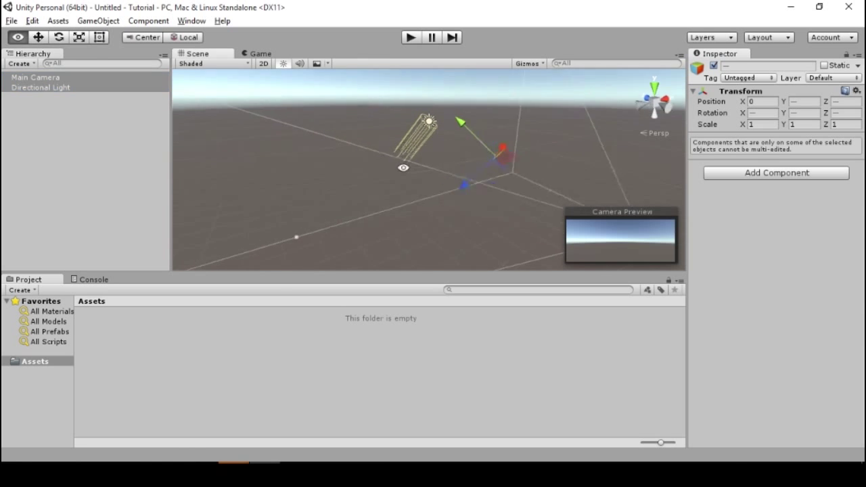
- Frame the light and camera, then select Main Camera plus Directional Light and delete both
double_click(57, 88)
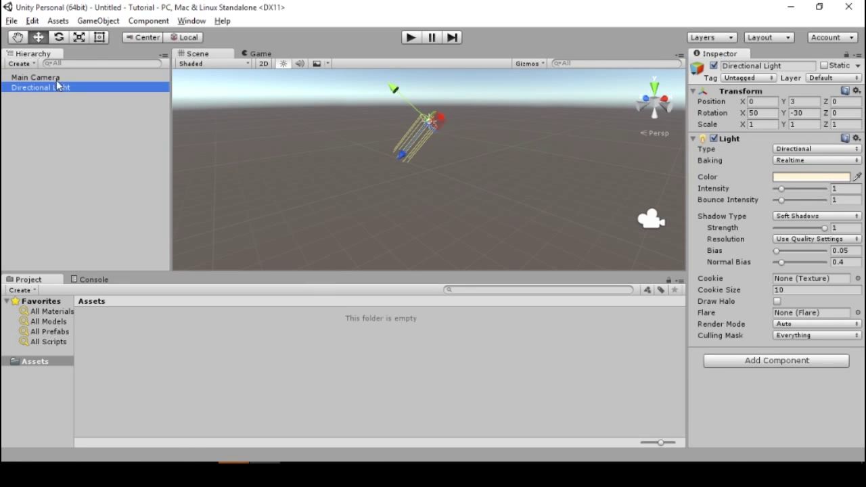
double_click(57, 78)
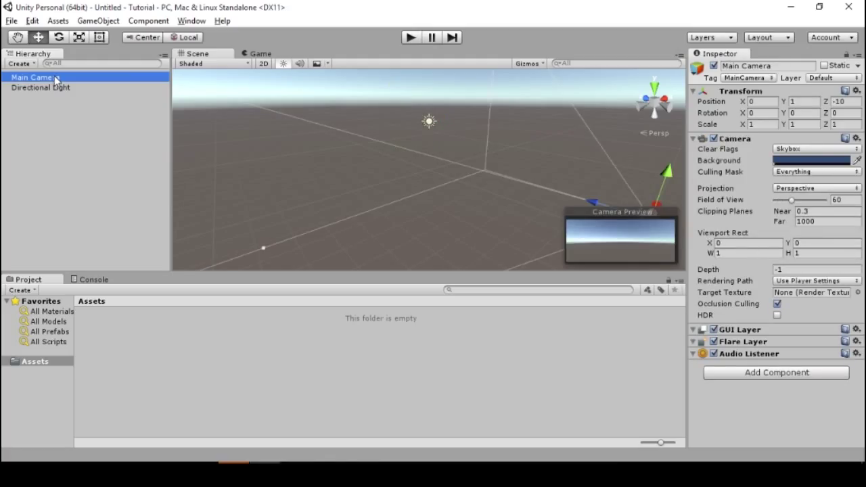
click(52, 89)
click(53, 80)
click(38, 106)
click(39, 80)
shift+click(44, 89)
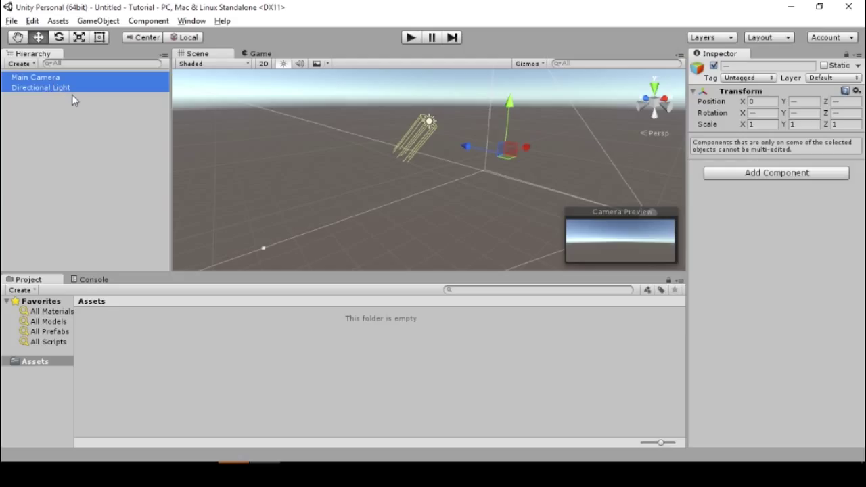
key(Delete)
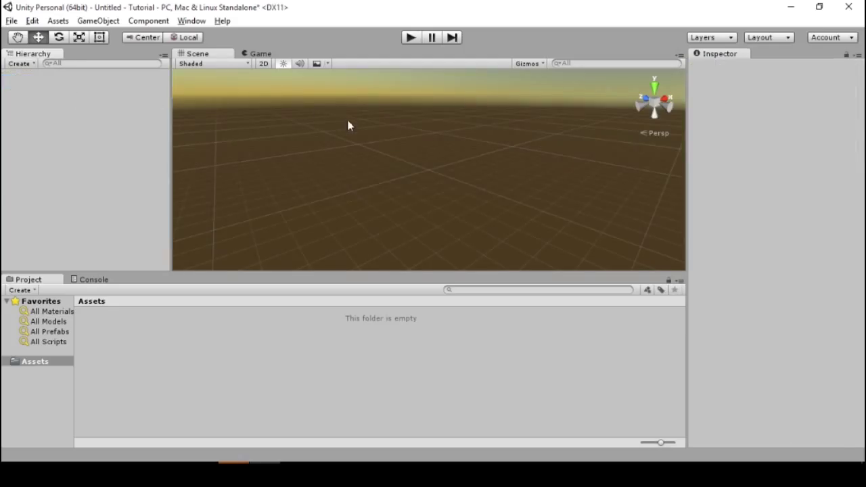
- Undo the deletion with Ctrl+Z to restore Main Camera and Directional Light, then deselect
alt+click(345, 165)
alt+drag(344, 165, 374, 165)
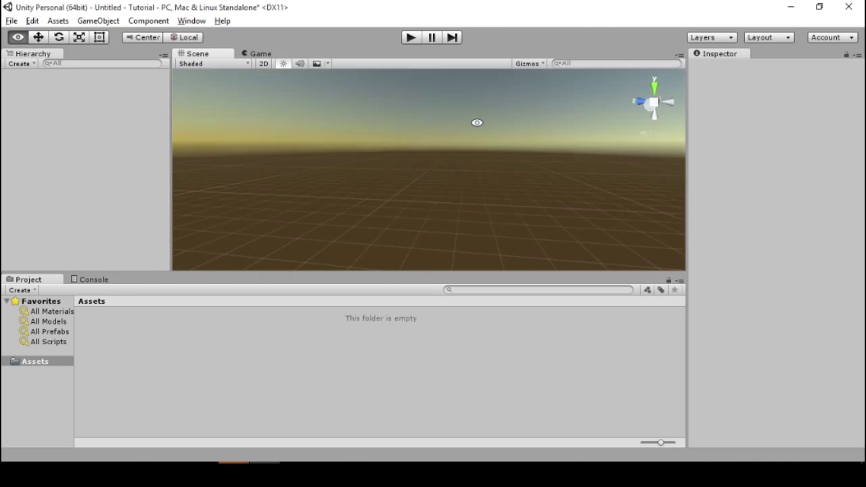
key(ctrl+z)
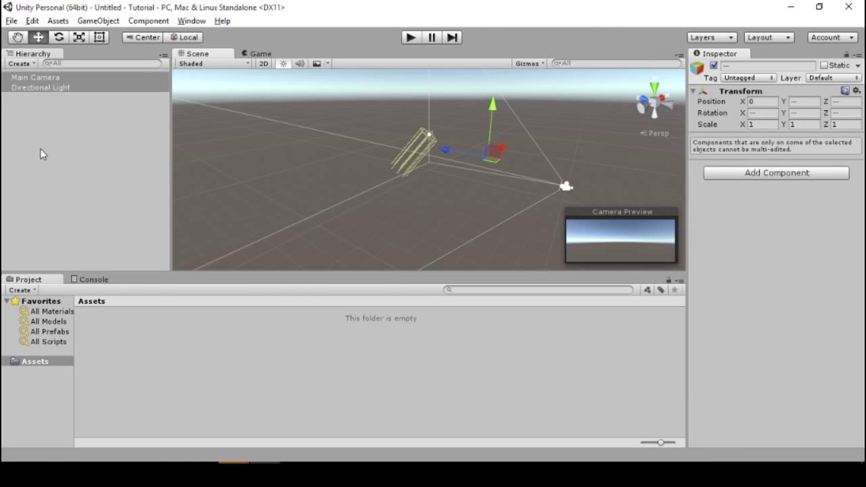
click(78, 139)
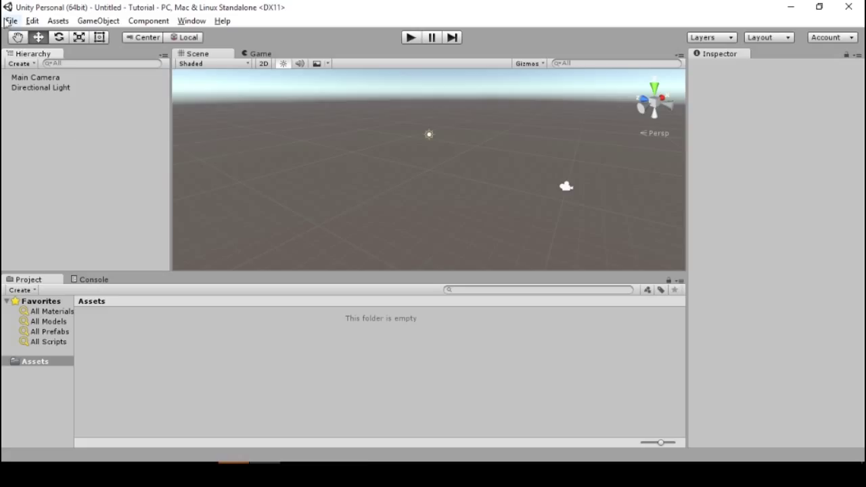
click(17, 37)
- Practise panning the Scene view with the Hand tool (Q), switching back to Move (W)
drag(541, 159, 582, 152)
key(w)
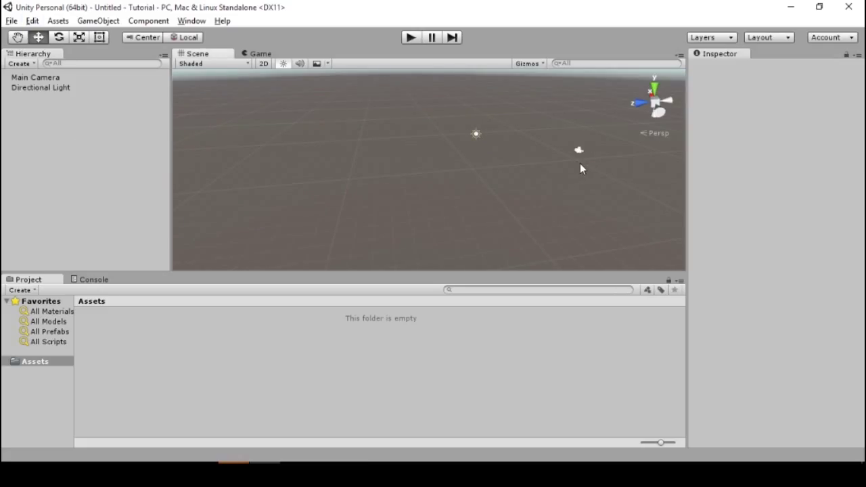
key(q)
mouse_move(537, 161)
mouse_down()
mouse_move(416, 143)
mouse_move(473, 145)
mouse_up()
drag(387, 139, 501, 149)
drag(576, 152, 365, 156)
key(w)
key(q)
mouse_move(281, 153)
mouse_down()
mouse_move(498, 147)
mouse_move(345, 152)
mouse_up()
key(w)
middle_drag(451, 148, 516, 146)
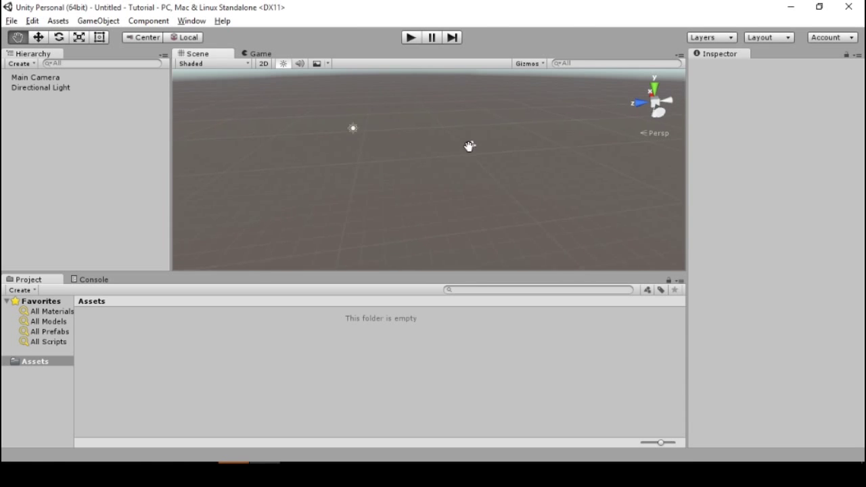
drag(528, 164, 415, 114)
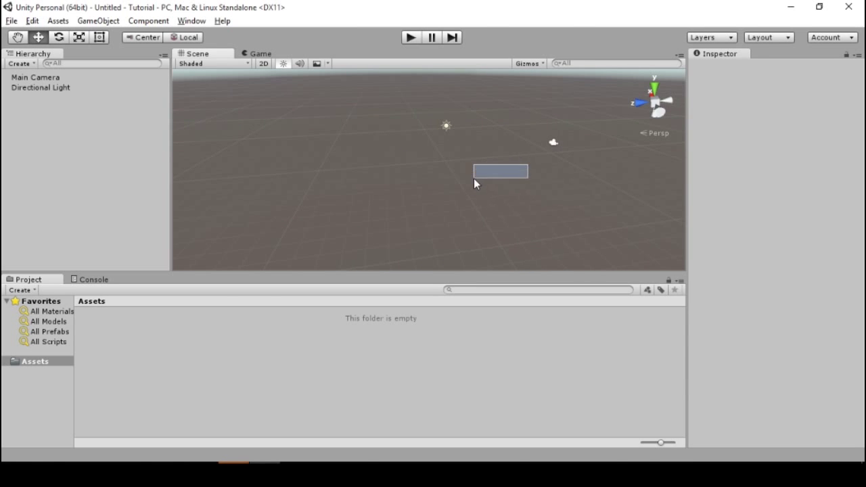
click(519, 220)
click(446, 129)
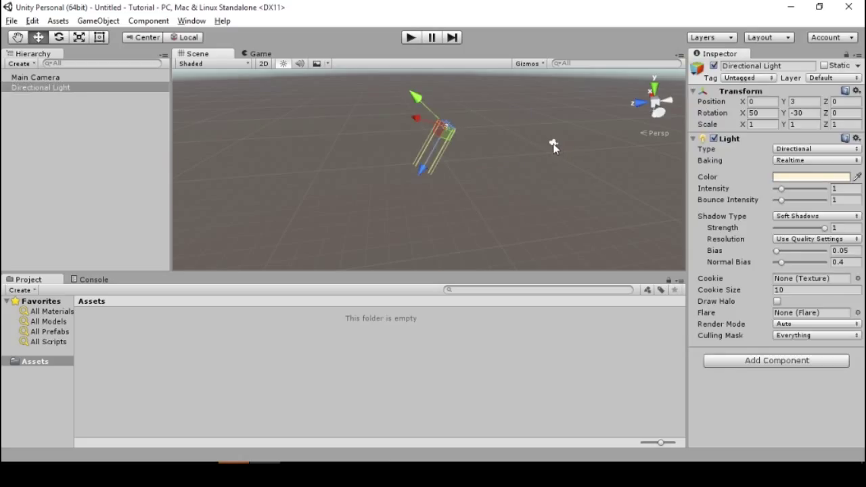
click(553, 144)
click(445, 126)
click(553, 144)
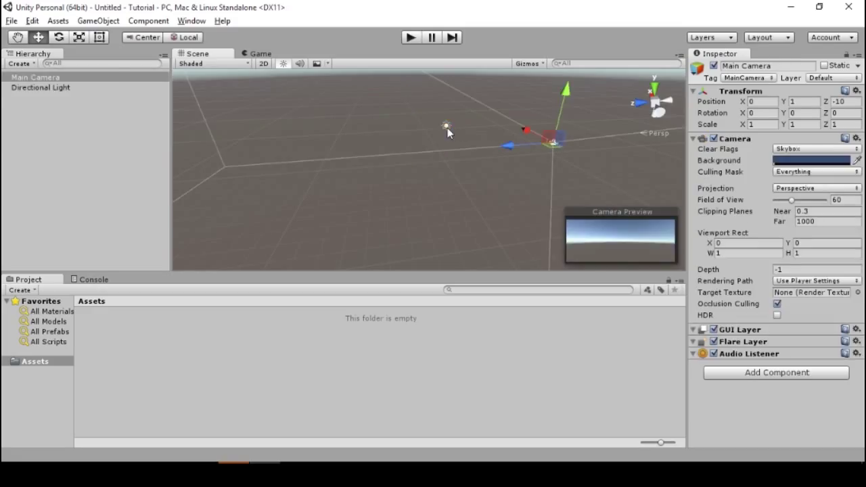
click(446, 128)
click(553, 143)
click(444, 127)
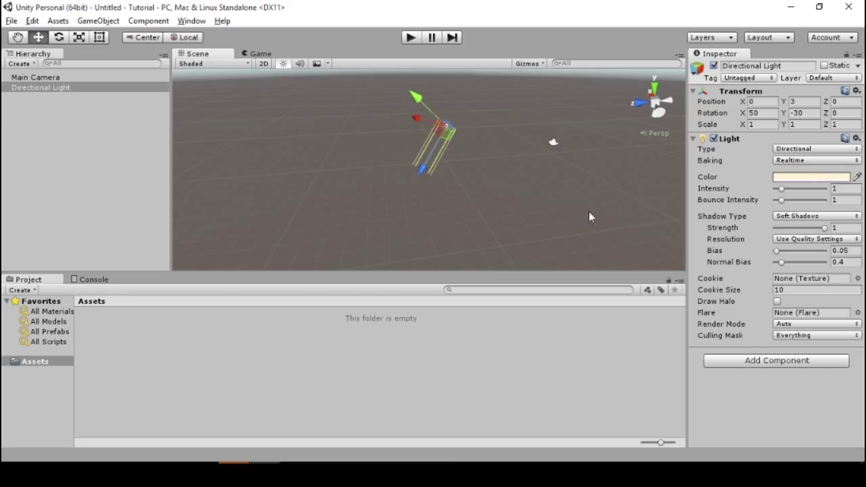
click(617, 212)
click(553, 143)
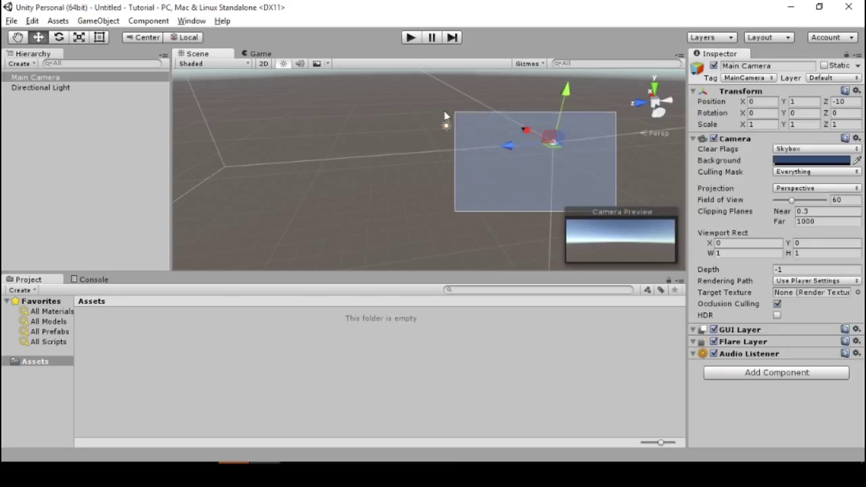
drag(453, 115, 401, 98)
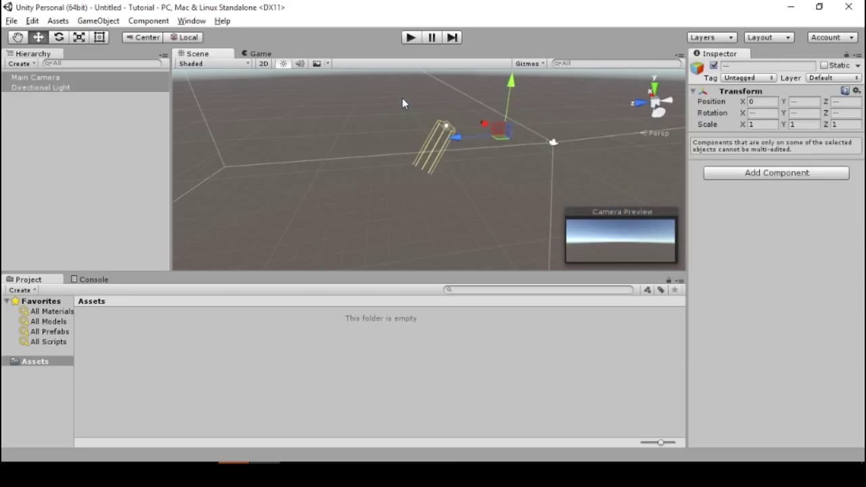
click(338, 114)
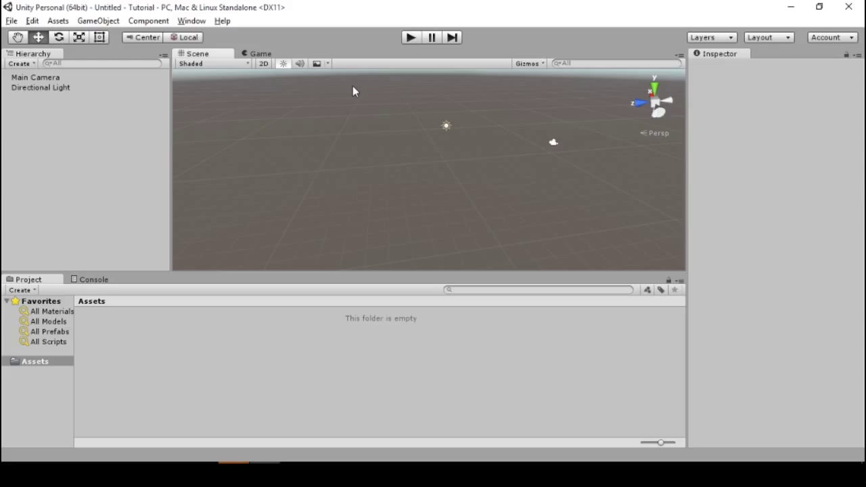
drag(353, 86, 575, 203)
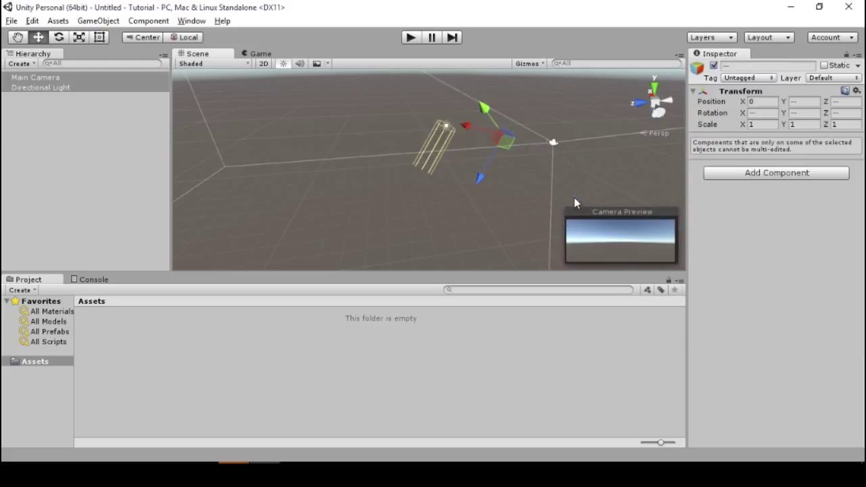
click(578, 168)
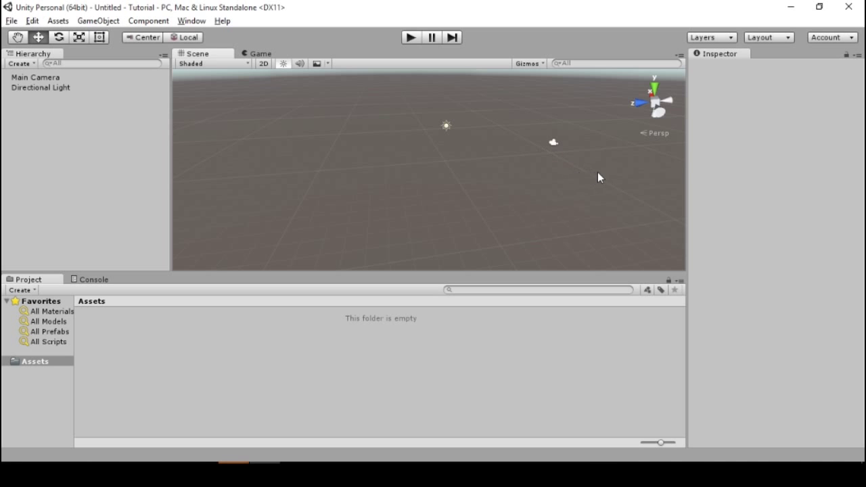
mouse_move(611, 166)
alt+mouse_down()
mouse_move(519, 159)
mouse_move(403, 175)
mouse_move(508, 196)
alt+mouse_up()
key(alt)
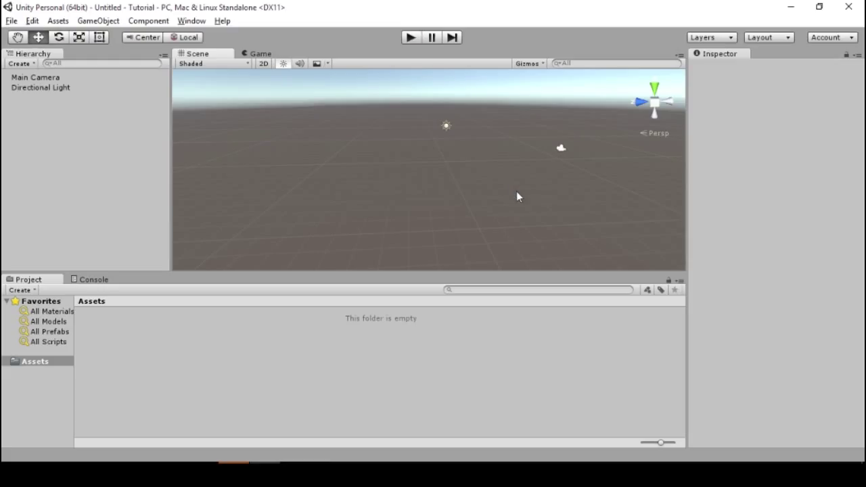
key(alt)
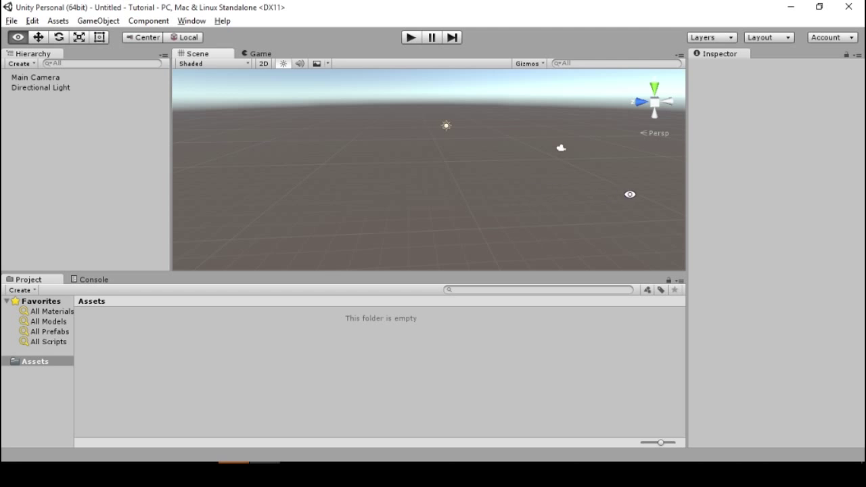
alt+drag(595, 172, 280, 169)
alt+drag(544, 179, 466, 189)
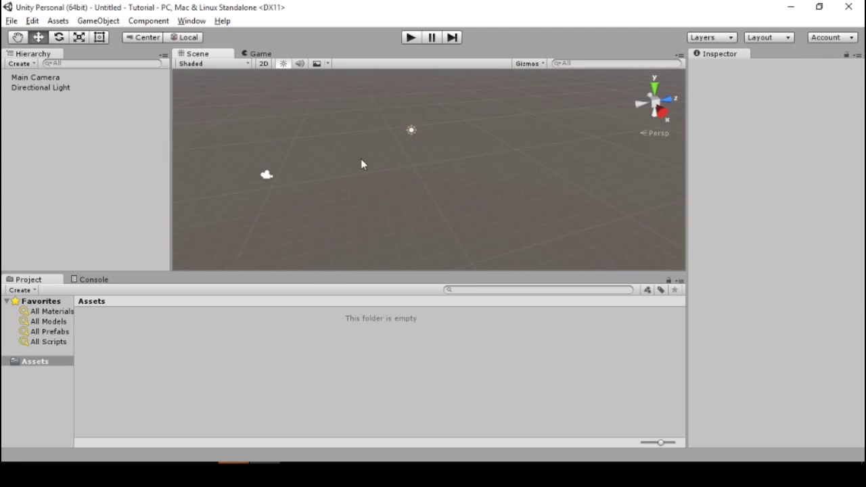
alt+drag(361, 158, 468, 161)
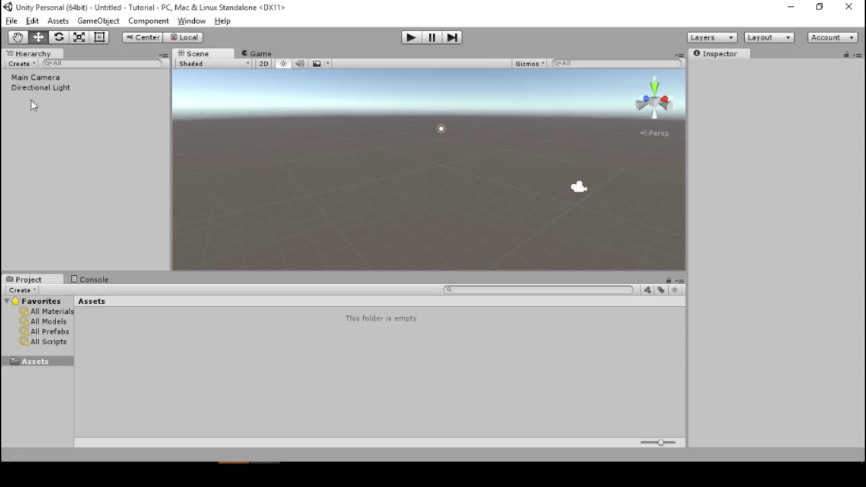
click(39, 80)
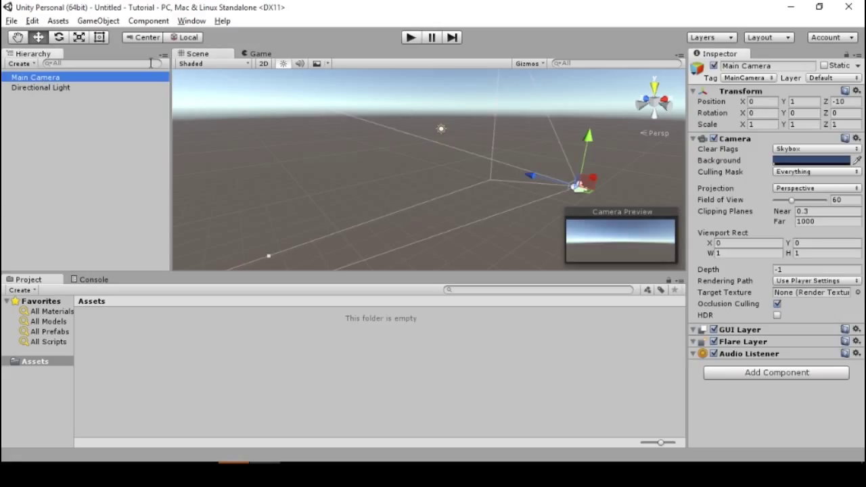
- Check the Directional Light's Inspector, then reselect Main Camera and orbit to a new angle
mouse_move(379, 178)
alt+mouse_down()
mouse_move(487, 182)
mouse_move(497, 193)
alt+mouse_up()
click(56, 87)
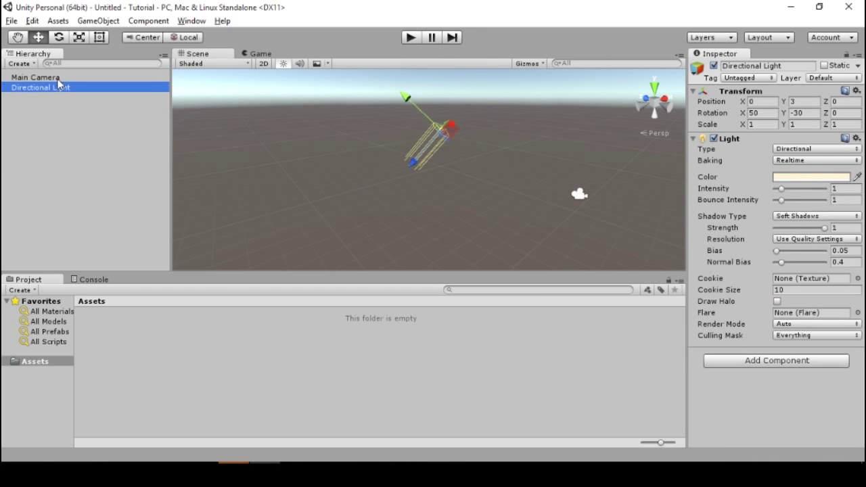
click(58, 77)
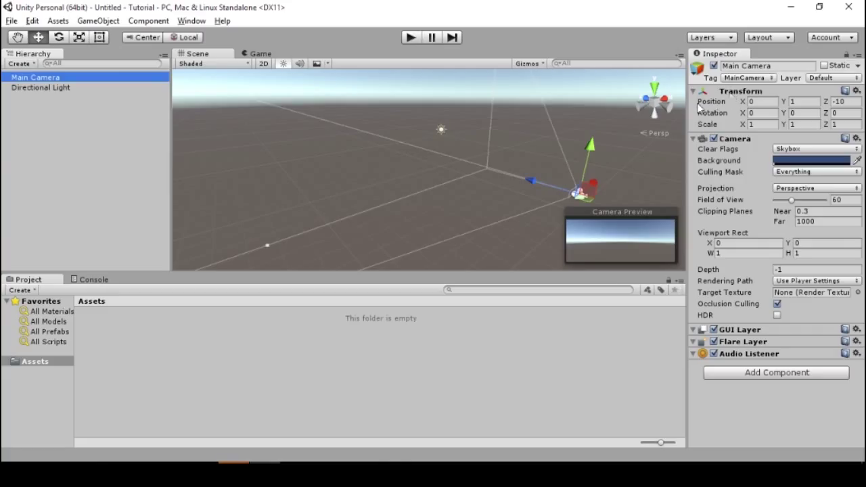
alt+drag(452, 180, 712, 102)
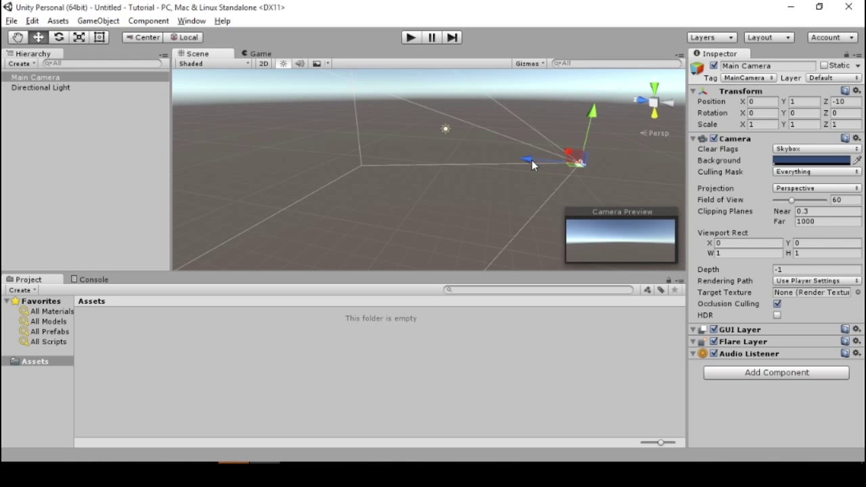
- Drag the Main Camera along Z twice, undoing each move so Z returns to -10
middle_drag(611, 149, 580, 147)
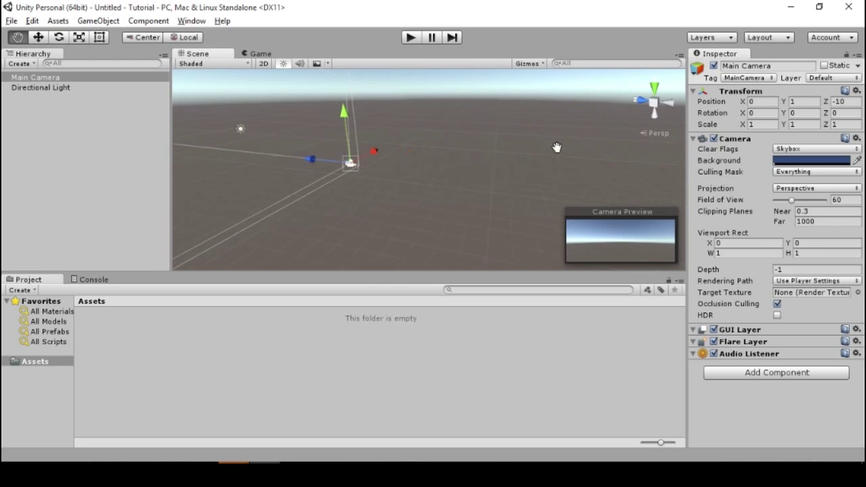
alt+drag(525, 145, 446, 165)
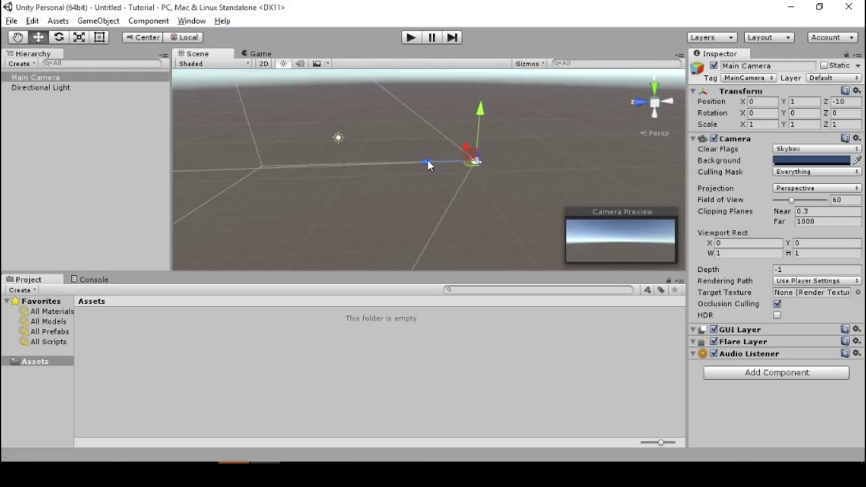
drag(428, 164, 301, 170)
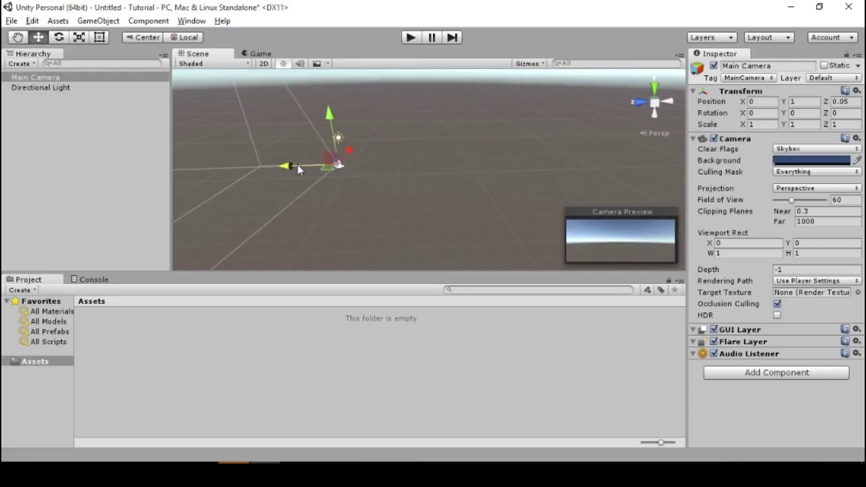
key(ctrl+z)
drag(428, 163, 326, 164)
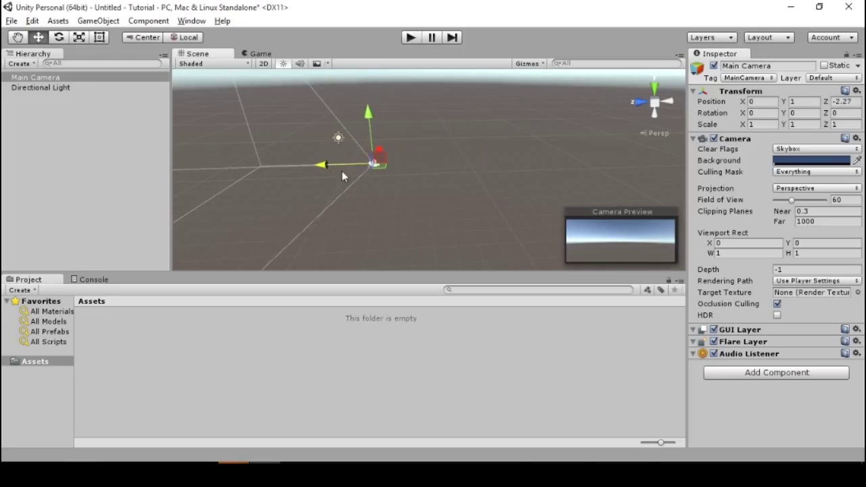
key(ctrl+z)
- Raise the camera along Y and slide it along X, undoing each, then shift it along X again
drag(480, 116, 611, 145)
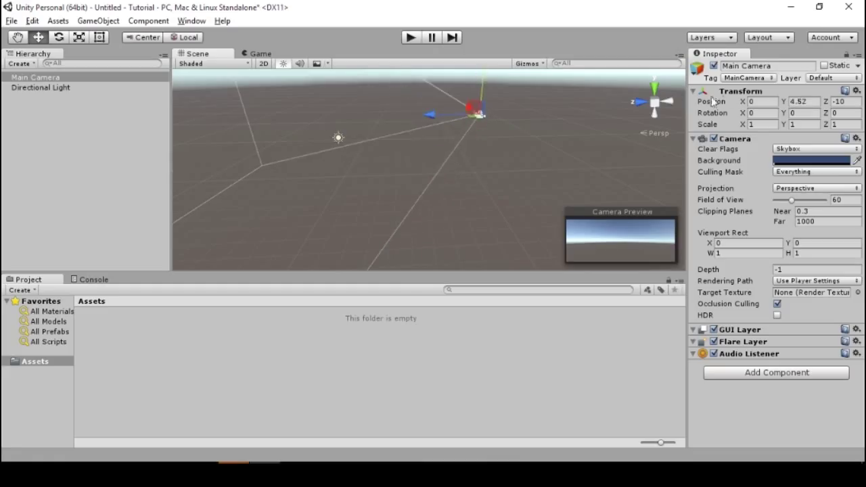
key(ctrl+z)
drag(743, 101, 857, 96)
key(ctrl+z)
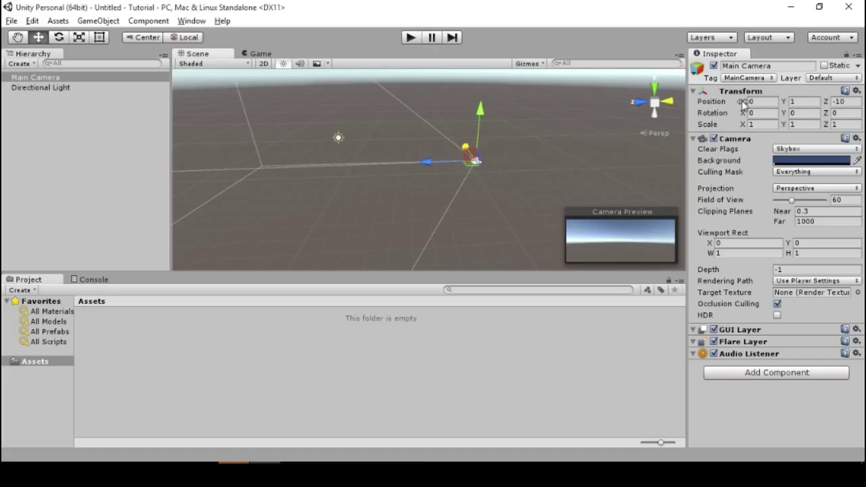
drag(743, 102, 790, 101)
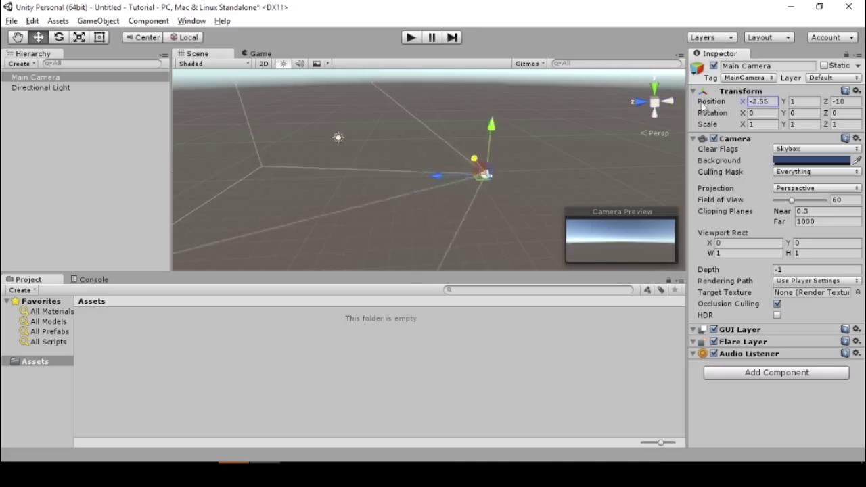
- Try setting the camera's Position X, Y and Z to 5, undoing each back to 0, 1, -10
key(ctrl+z)
key(ctrl+z)
key(ctrl+z)
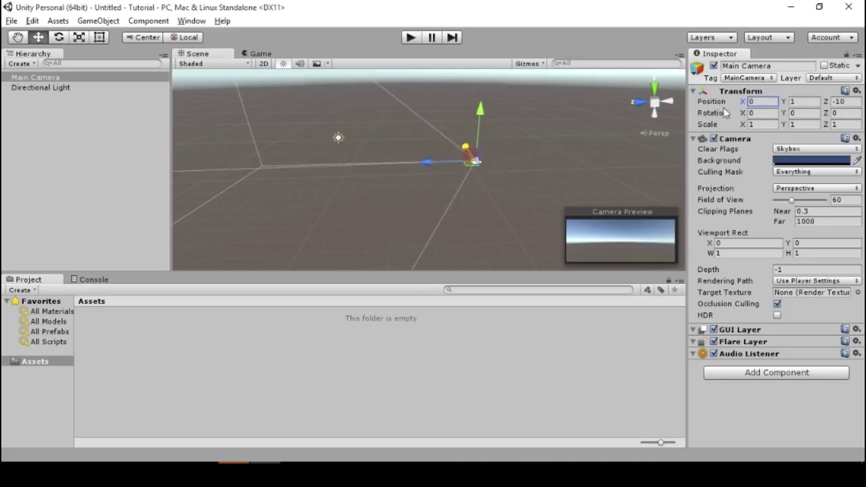
click(767, 102)
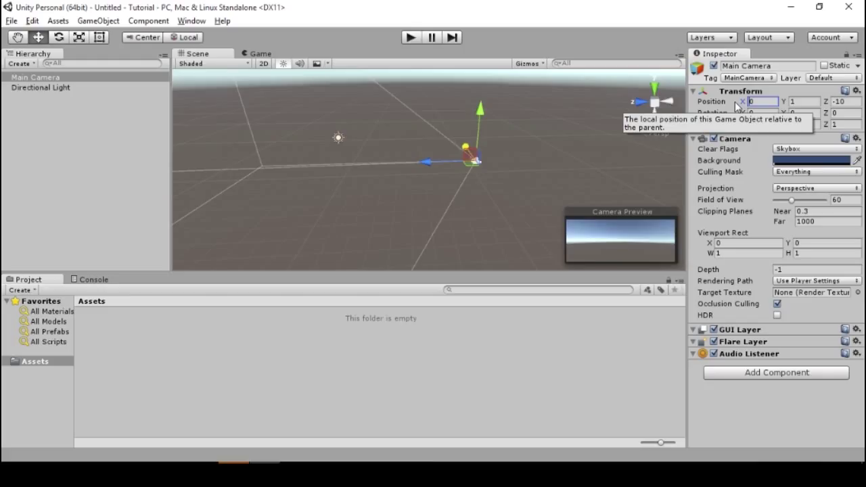
text(5)
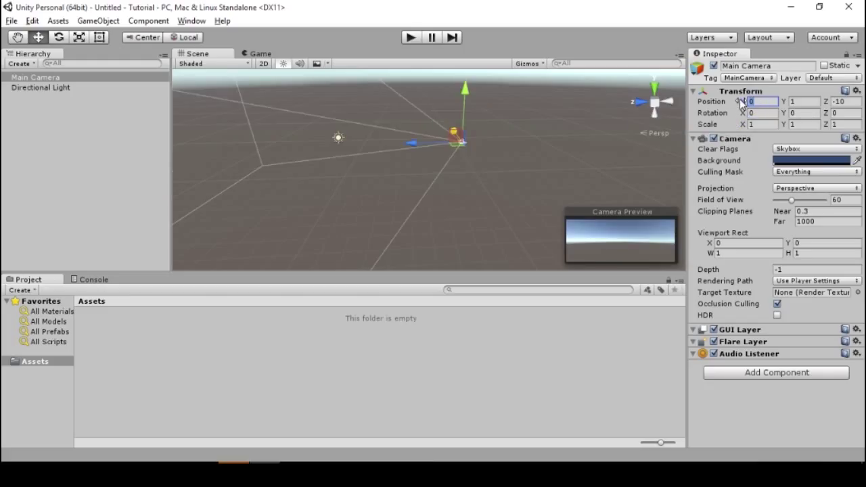
key(ctrl+z)
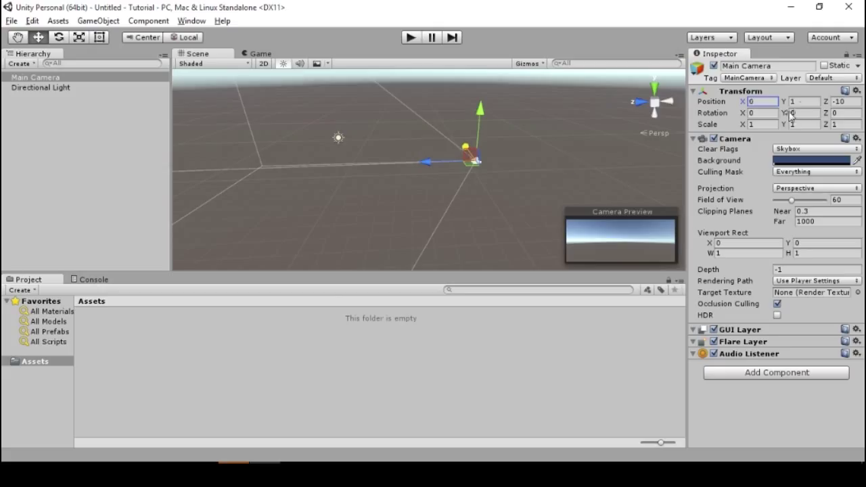
click(793, 102)
text(5)
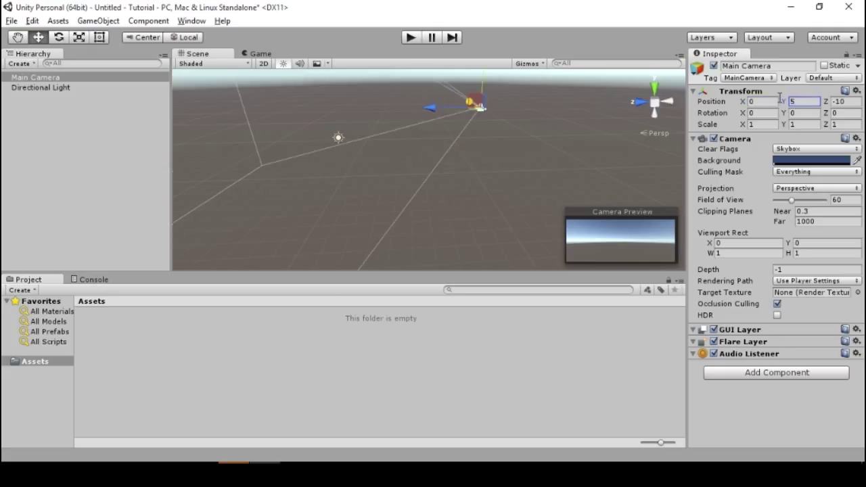
key(ctrl+z)
key(Tab)
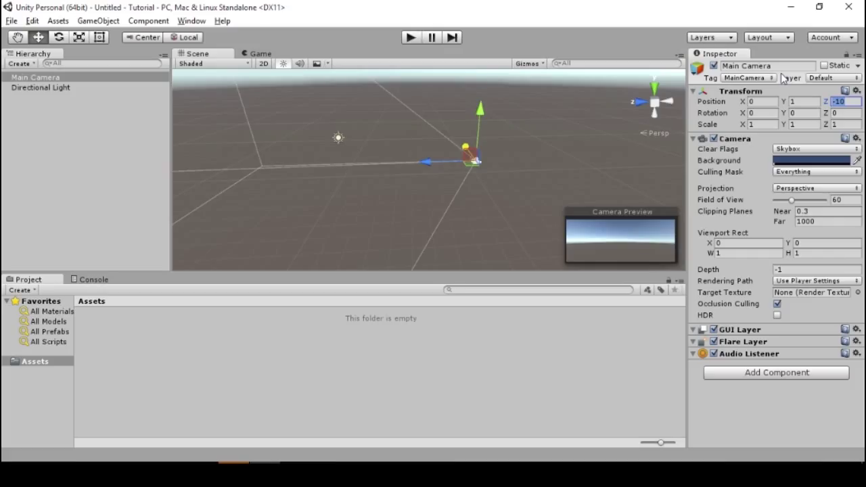
text(5)
key(ctrl+z)
- Set Rotation X to 0, then rotate the Main Camera freely with the Rotate tool
mouse_move(743, 113)
mouse_down()
mouse_move(761, 147)
mouse_move(701, 149)
mouse_up()
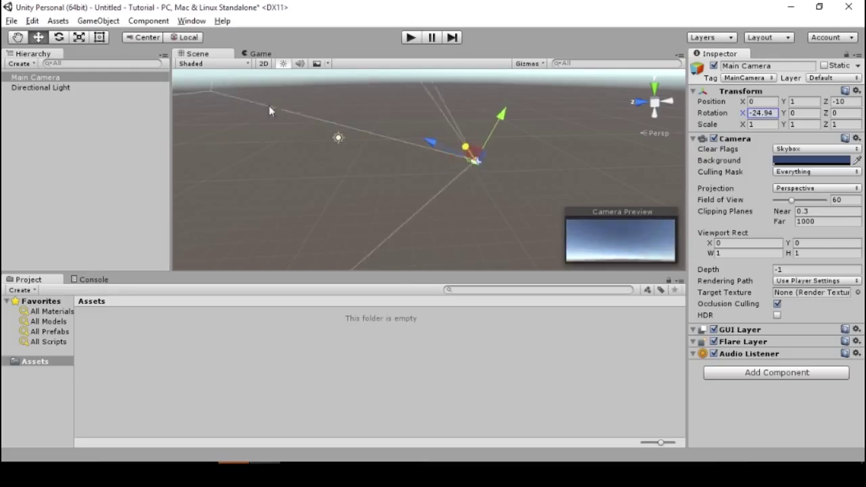
text(0)
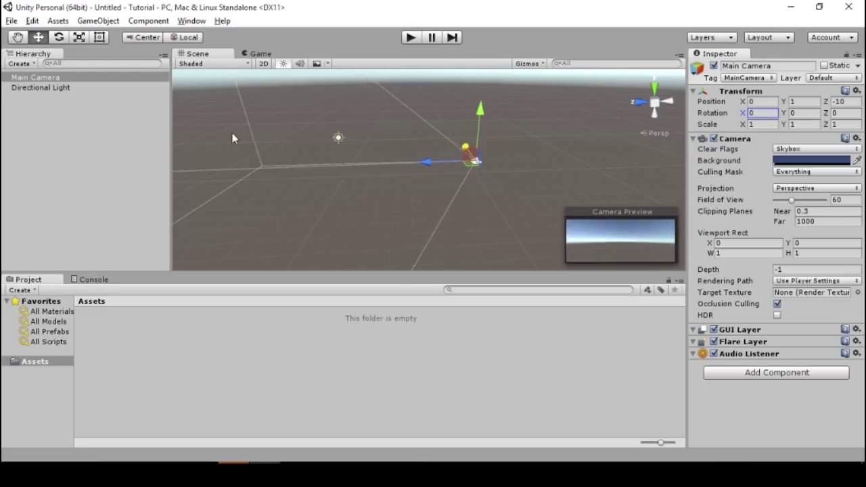
click(59, 37)
mouse_move(506, 122)
mouse_down()
mouse_move(549, 194)
mouse_move(456, 193)
mouse_up()
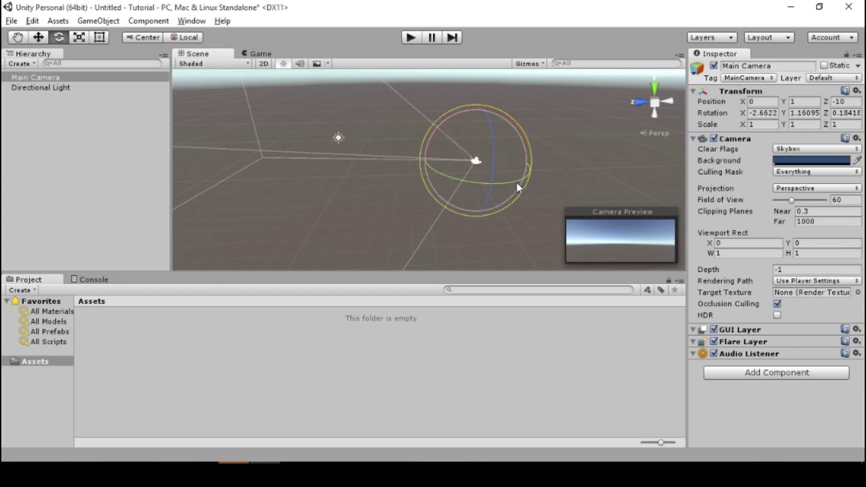
mouse_move(442, 187)
mouse_down()
mouse_move(482, 130)
mouse_move(496, 182)
mouse_up()
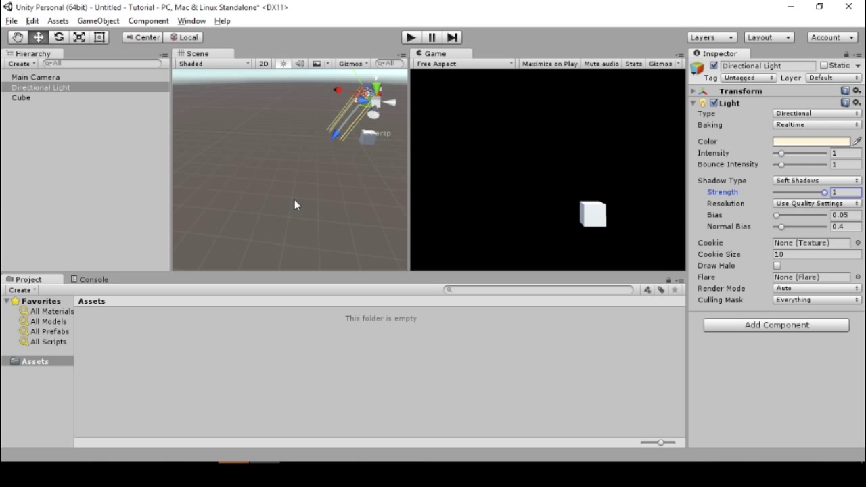
- Minimize Unity, refresh the Windows desktop, then restore the Unity editor
click(790, 7)
right_click(502, 109)
click(444, 165)
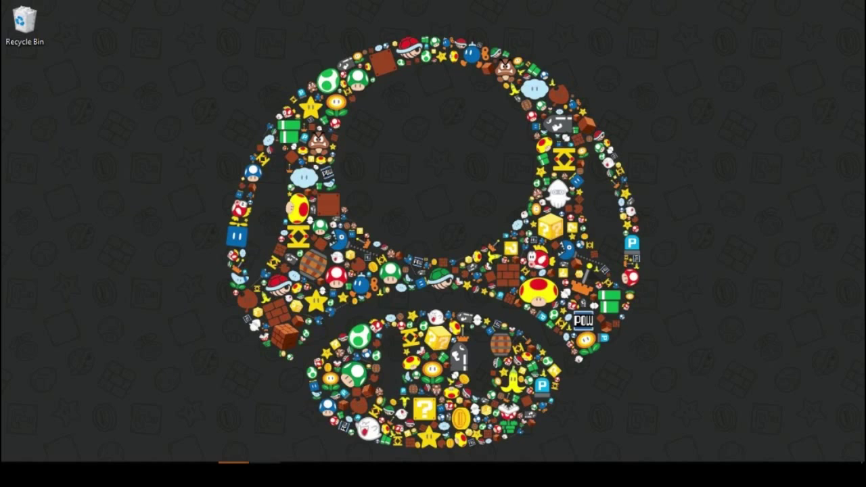
click(284, 467)
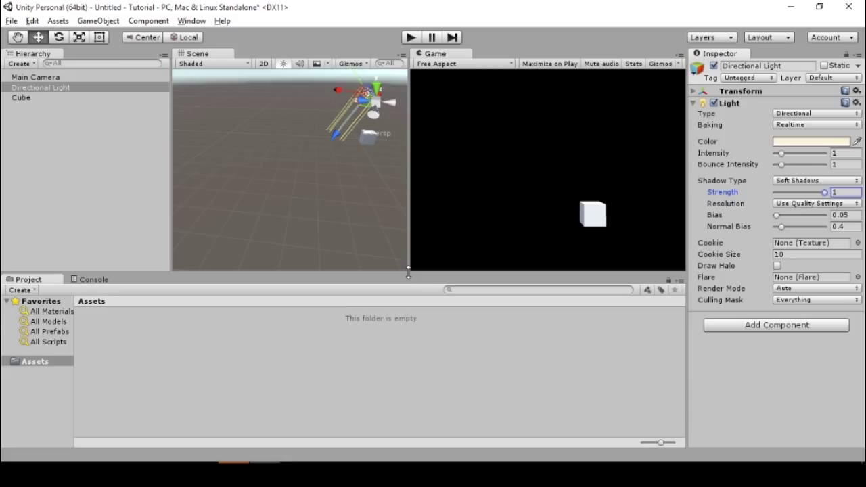
- Lower the divider between the Scene/Game views and Project panel by a few pixels
drag(407, 275, 408, 280)
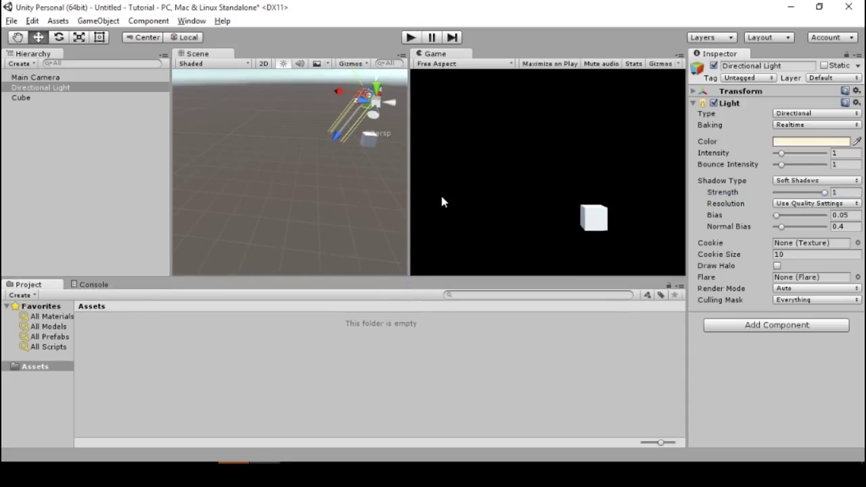